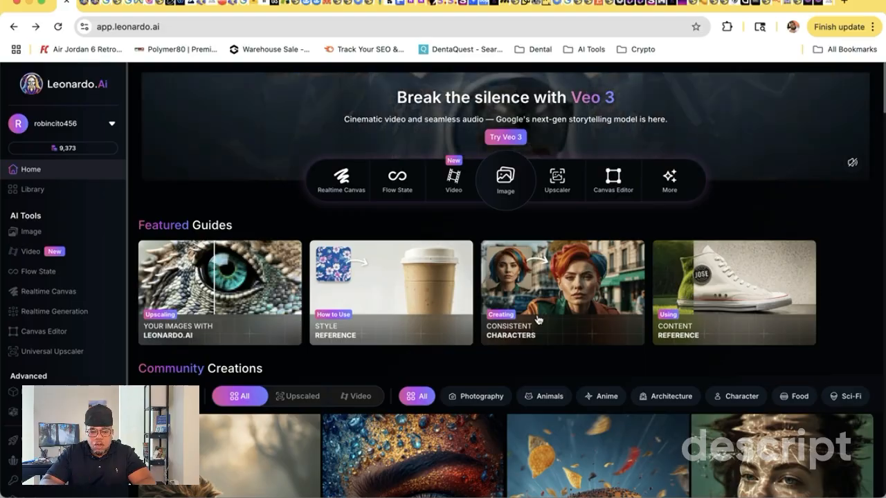
Browse the community creations and remix the close-up of the woman's face with colourful paint and water droplets
{"action": "scroll", "coordinate": [573, 282], "scroll_direction": "down", "scroll_amount": 2}
{"action": "scroll", "coordinate": [573, 282], "scroll_direction": "down", "scroll_amount": 4}
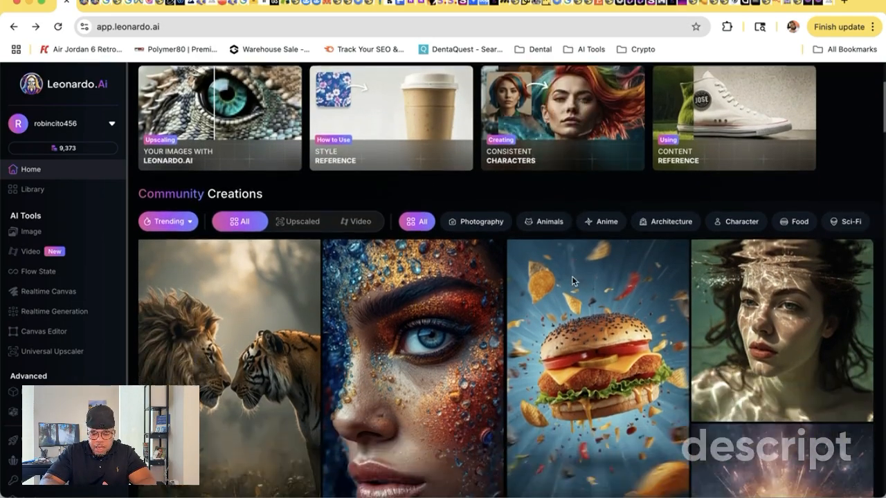
{"action": "scroll", "coordinate": [573, 281], "scroll_direction": "down", "scroll_amount": 4}
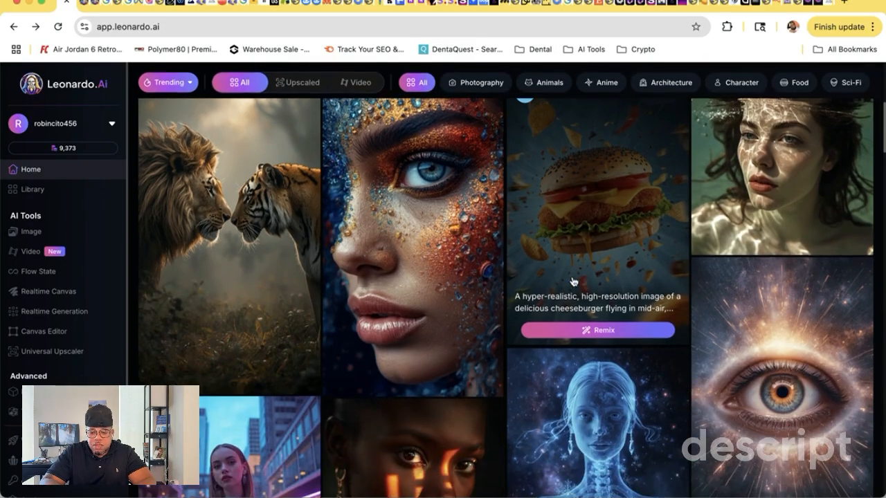
{"action": "scroll", "coordinate": [573, 282], "scroll_direction": "up", "scroll_amount": 5}
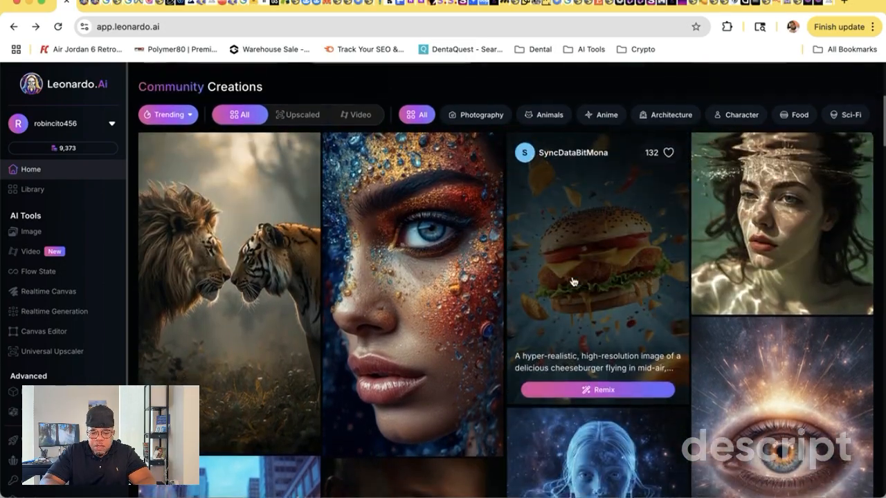
{"action": "scroll", "coordinate": [488, 298], "scroll_direction": "down", "scroll_amount": 1}
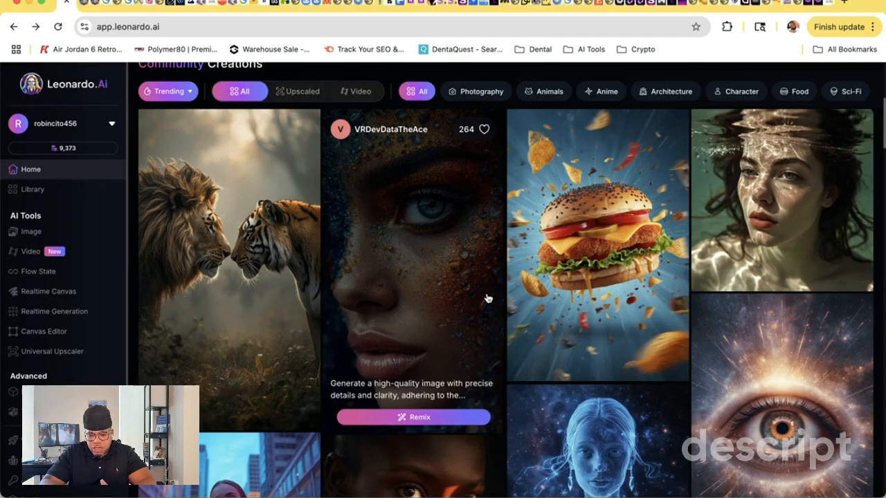
{"action": "left_click", "coordinate": [433, 417]}
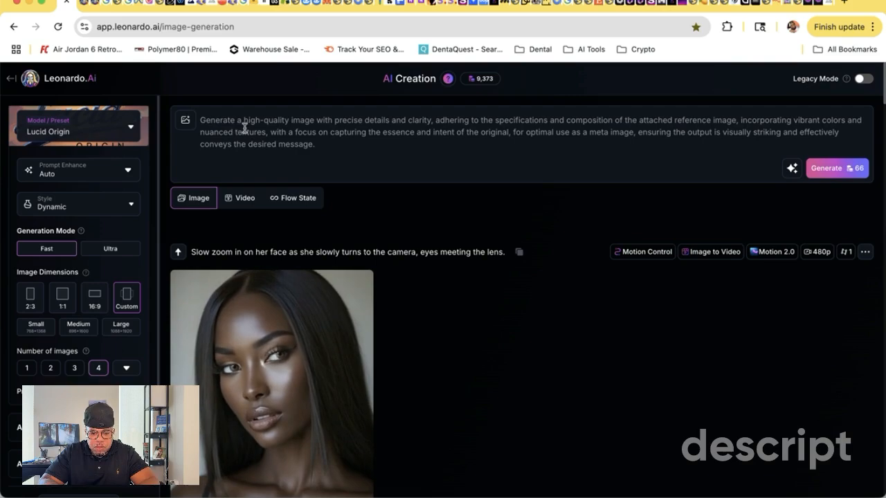
Insert "of a black woman" into the image prompt directly after "Generate a high-quality image"
{"action": "left_click", "coordinate": [317, 119]}
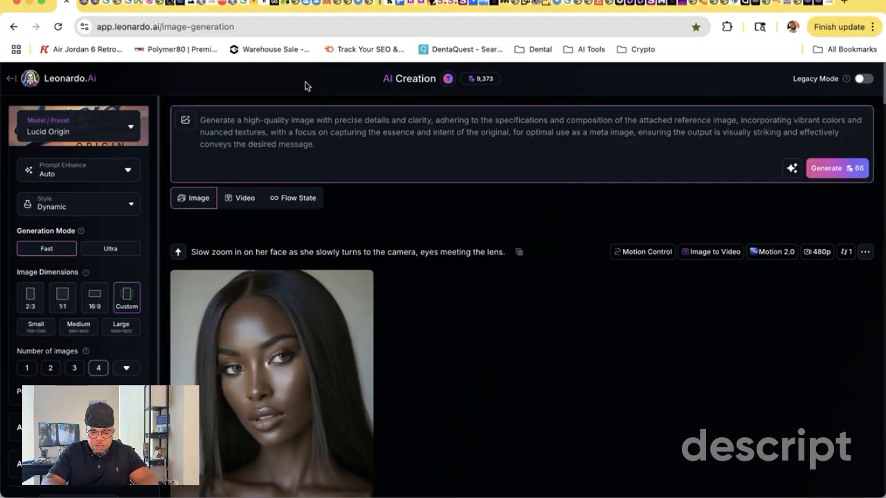
{"action": "type", "text": "of "}
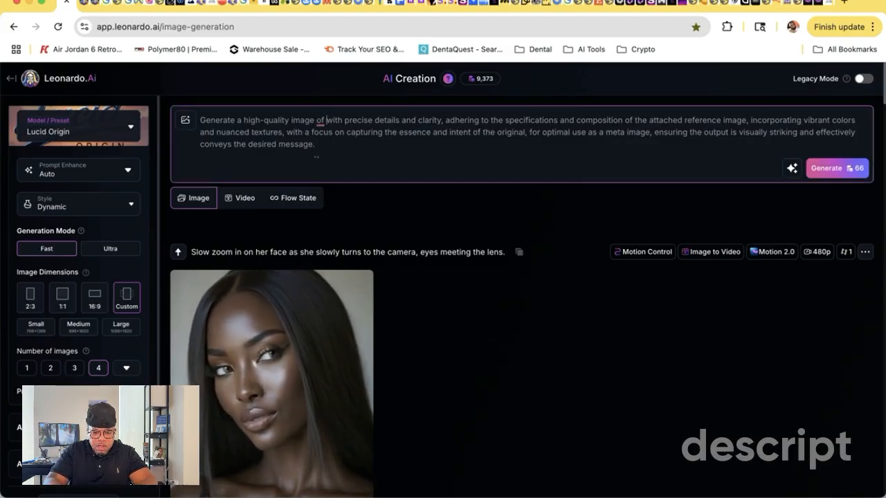
{"action": "type", "text": "a "}
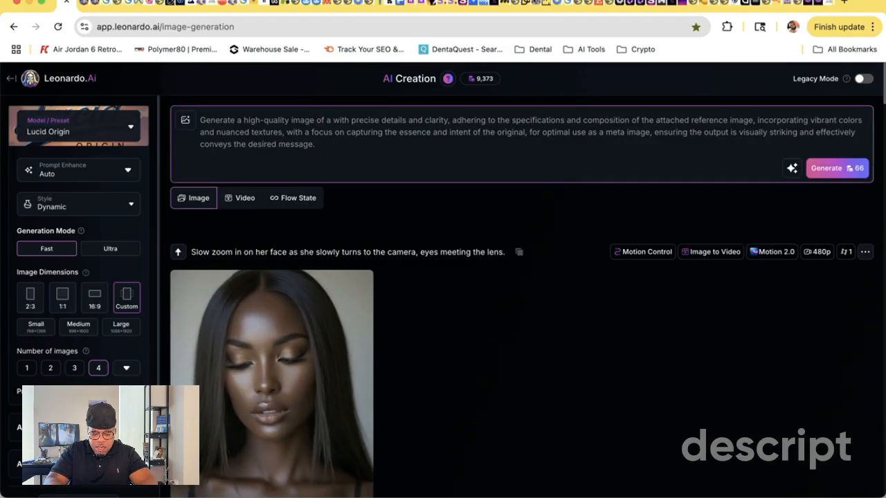
{"action": "type", "text": "black "}
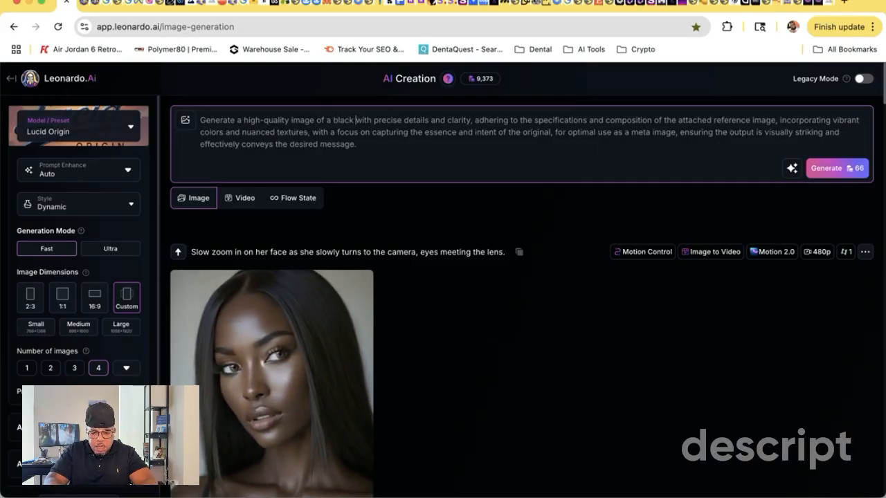
{"action": "type", "text": "woman"}
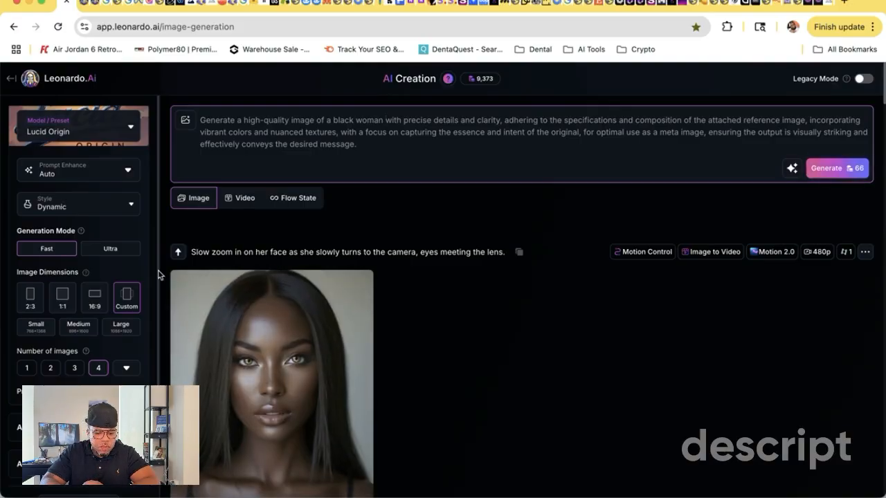
Review the generation settings and generate four images from the edited prompt
{"action": "scroll", "coordinate": [135, 296], "scroll_direction": "down", "scroll_amount": 1}
{"action": "scroll", "coordinate": [119, 318], "scroll_direction": "down", "scroll_amount": 1}
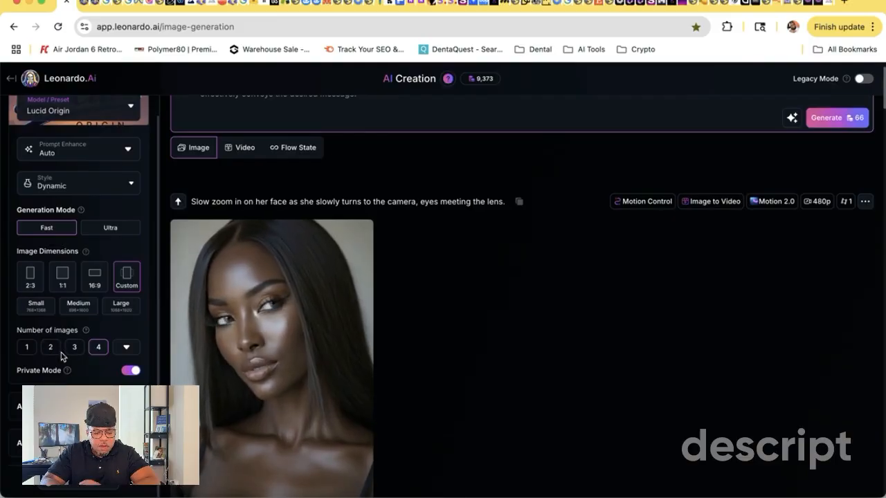
{"action": "scroll", "coordinate": [360, 277], "scroll_direction": "up", "scroll_amount": 1}
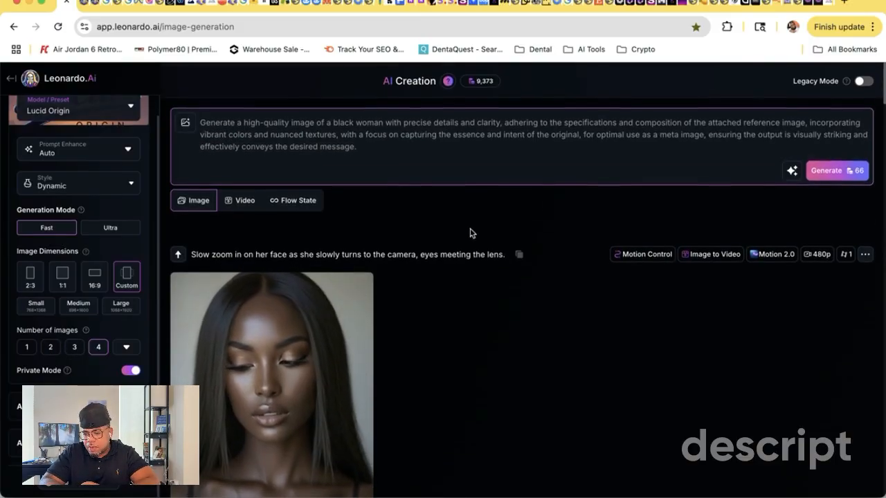
{"action": "left_click", "coordinate": [826, 169]}
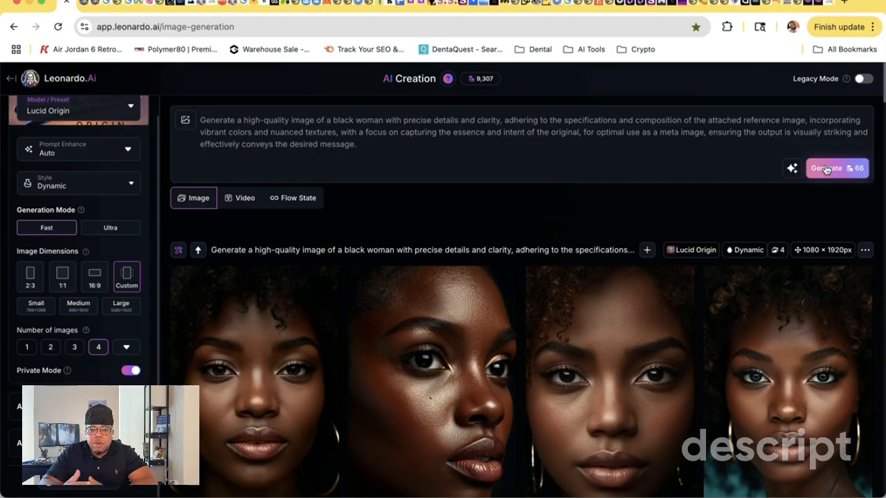
Preview the generated portrait with the teal background, close it, and generate another batch from the same prompt
{"action": "scroll", "coordinate": [753, 326], "scroll_direction": "down", "scroll_amount": 3}
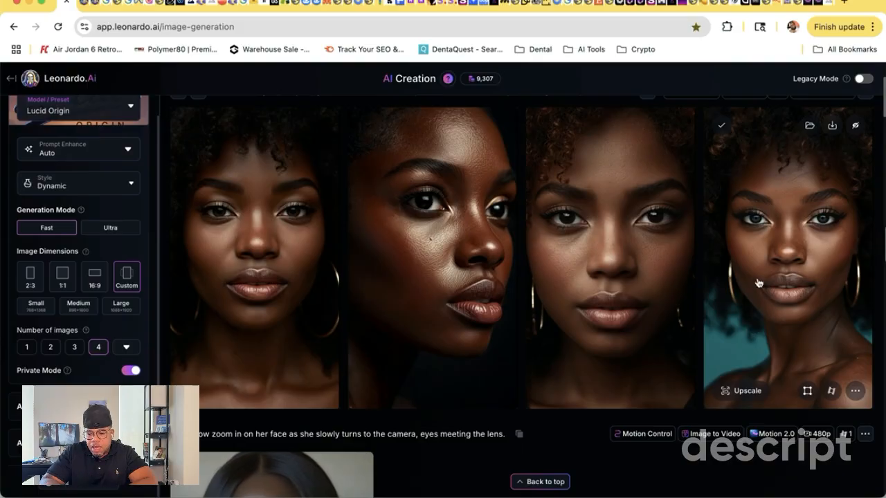
{"action": "left_click", "coordinate": [777, 288]}
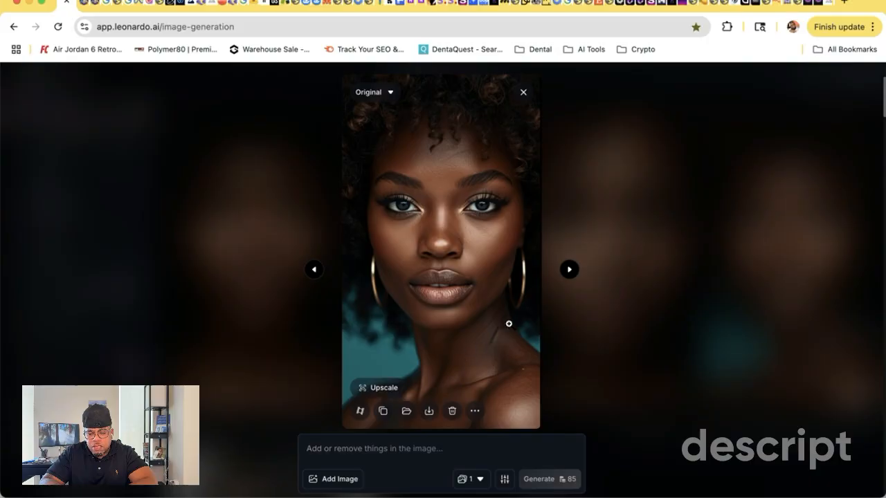
{"action": "left_click", "coordinate": [523, 95]}
{"action": "scroll", "coordinate": [589, 206], "scroll_direction": "up", "scroll_amount": 3}
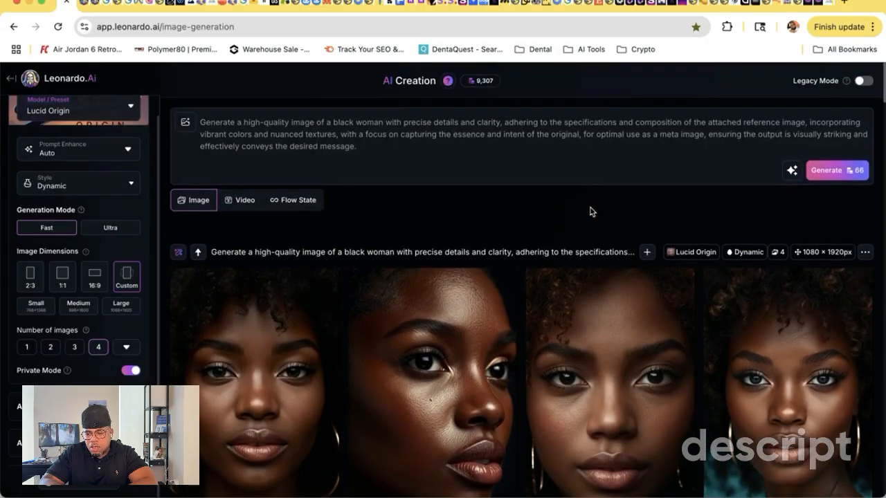
{"action": "left_click", "coordinate": [823, 169]}
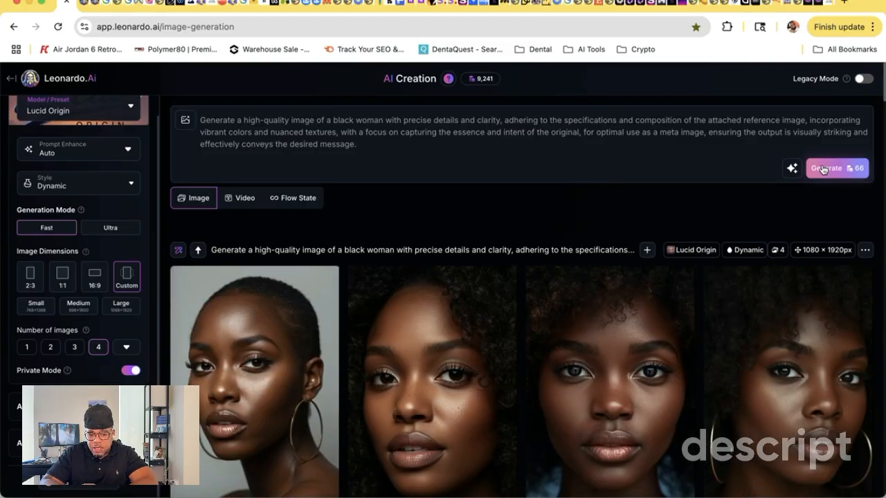
Compare the new batch with the first one and examine the first batch's teal-background portrait enlarged
{"action": "scroll", "coordinate": [775, 280], "scroll_direction": "down", "scroll_amount": 3}
{"action": "scroll", "coordinate": [776, 279], "scroll_direction": "down", "scroll_amount": 2}
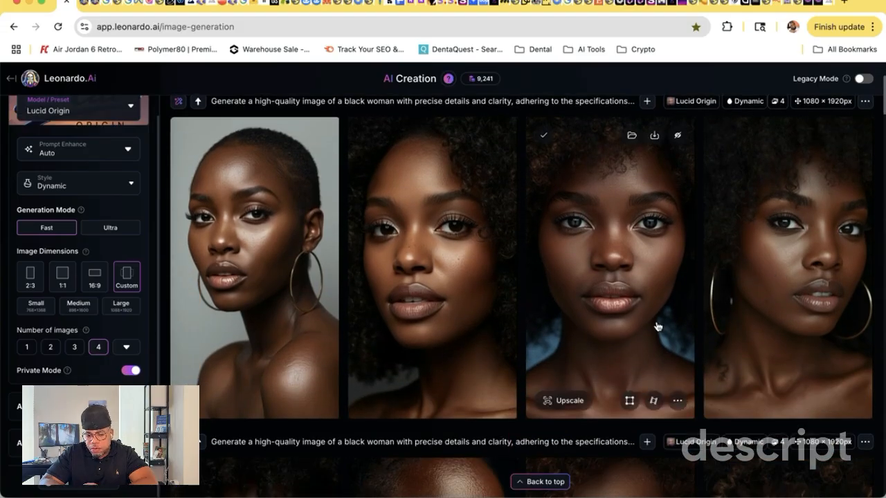
{"action": "scroll", "coordinate": [658, 327], "scroll_direction": "down", "scroll_amount": 6}
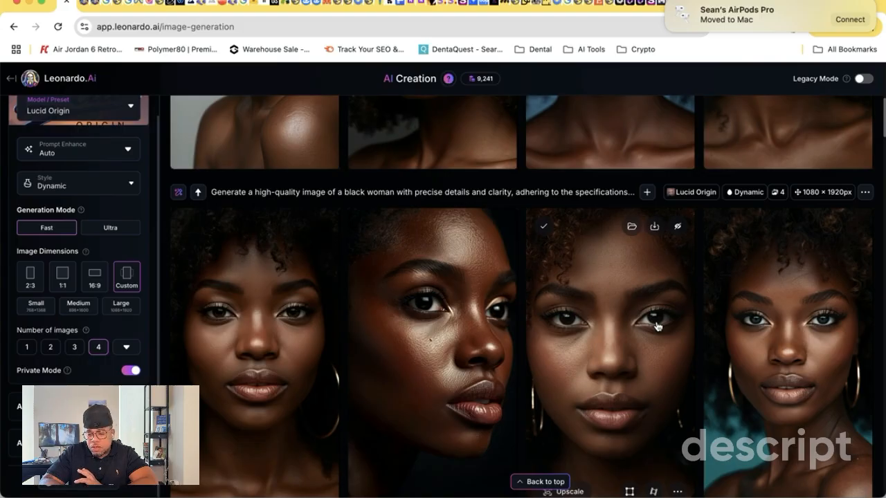
{"action": "left_click", "coordinate": [739, 363]}
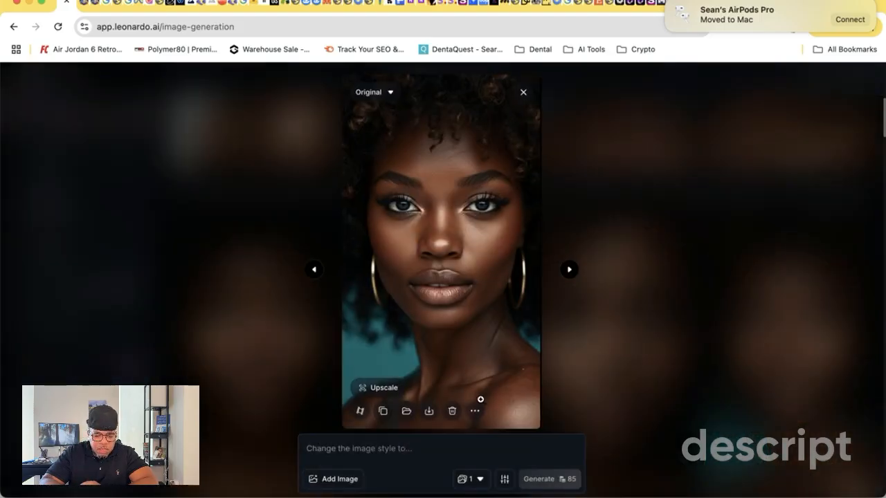
{"action": "left_click", "coordinate": [523, 94]}
Set up a video from the teal-background portrait with the prompt "She smiles to camera"
{"action": "scroll", "coordinate": [609, 332], "scroll_direction": "down", "scroll_amount": 3}
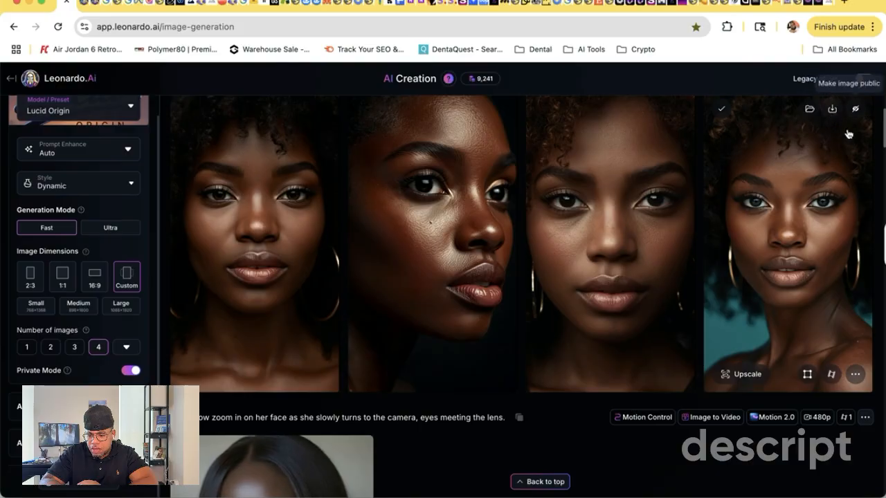
{"action": "left_click", "coordinate": [831, 374]}
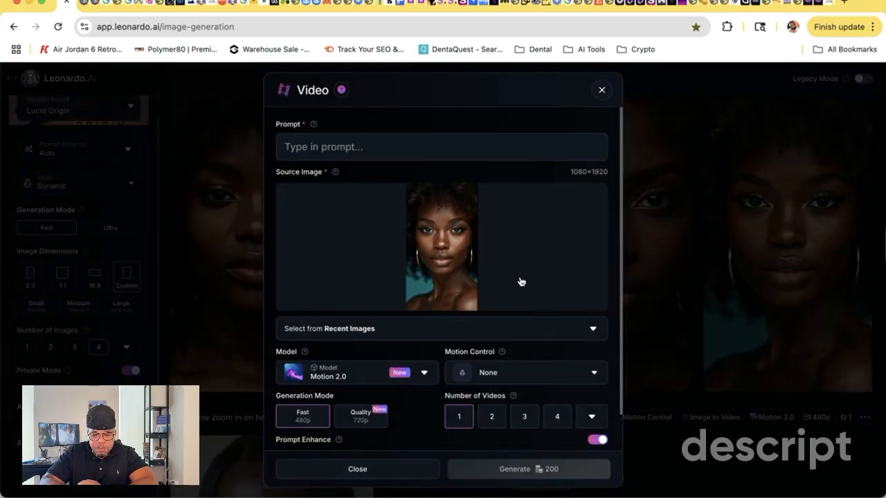
{"action": "left_click", "coordinate": [417, 156]}
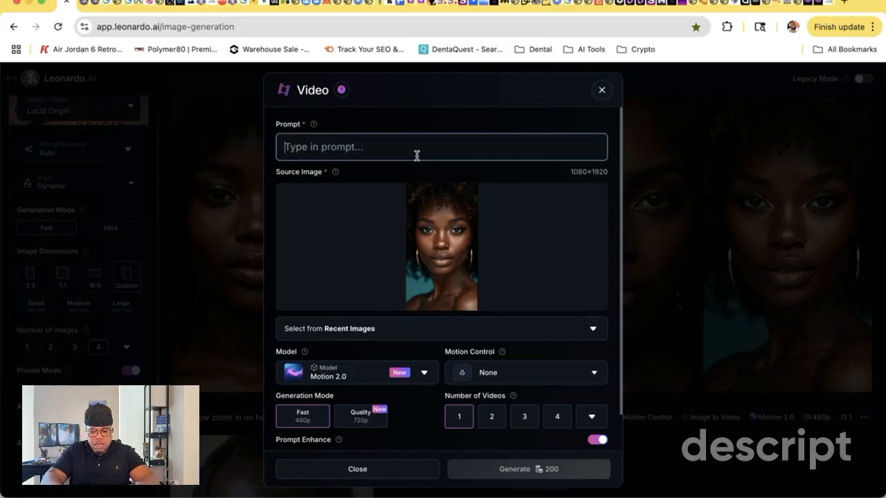
{"action": "type", "text": "She smiles"}
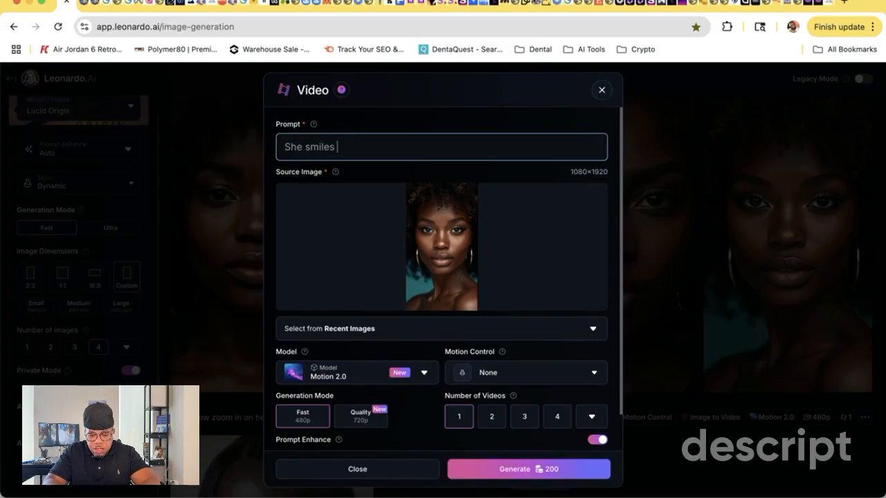
{"action": "type", "text": " to camera"}
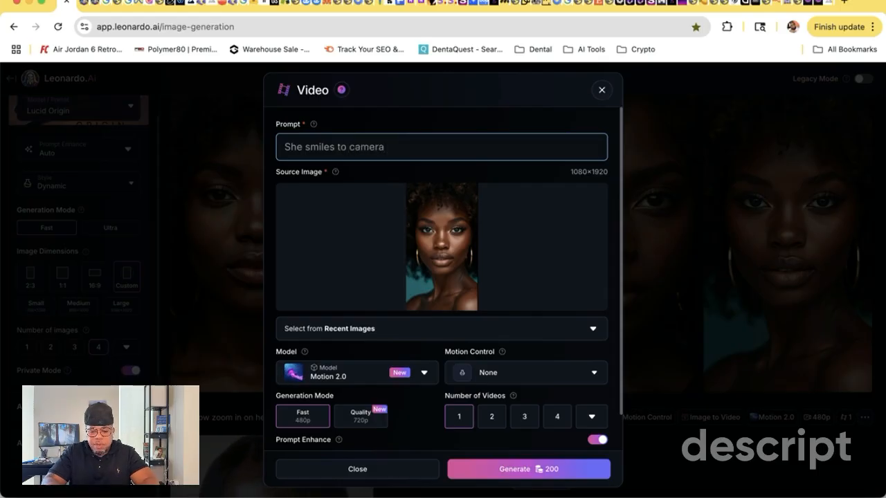
Correct the video prompt to "She smiles to the camera" by accepting the suggested article correction
{"action": "right_click", "coordinate": [376, 151]}
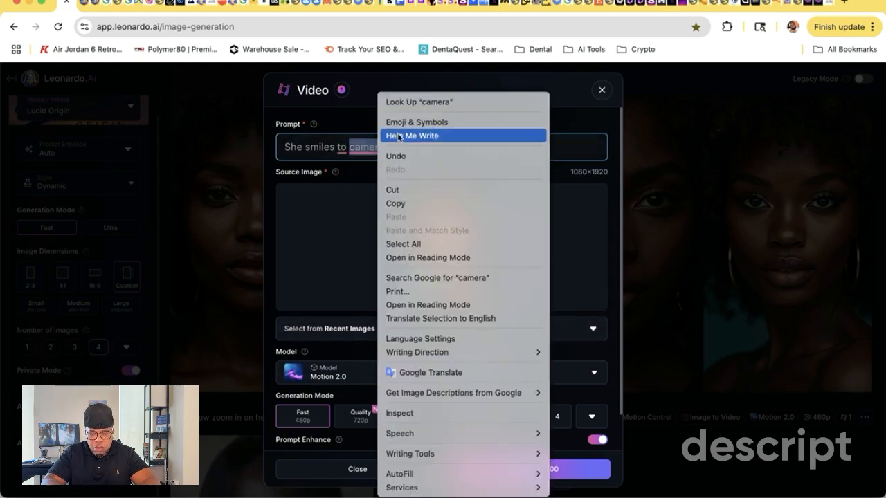
{"action": "left_click", "coordinate": [348, 148]}
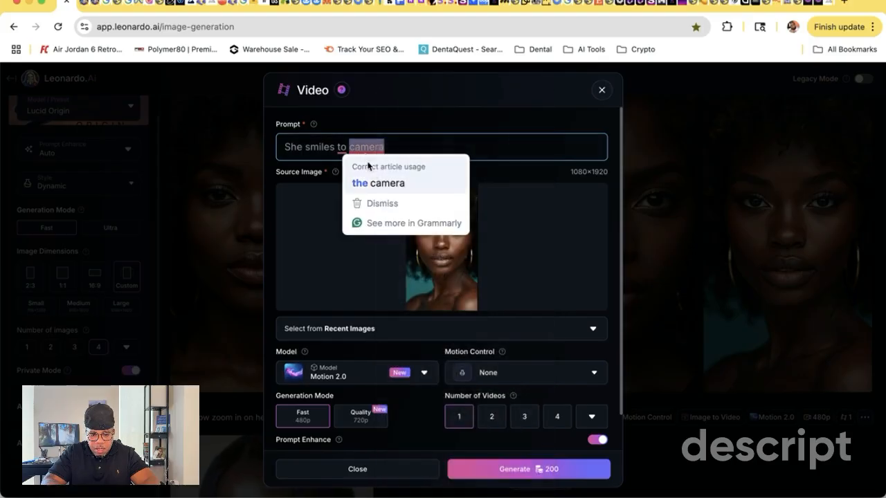
{"action": "left_click", "coordinate": [376, 183]}
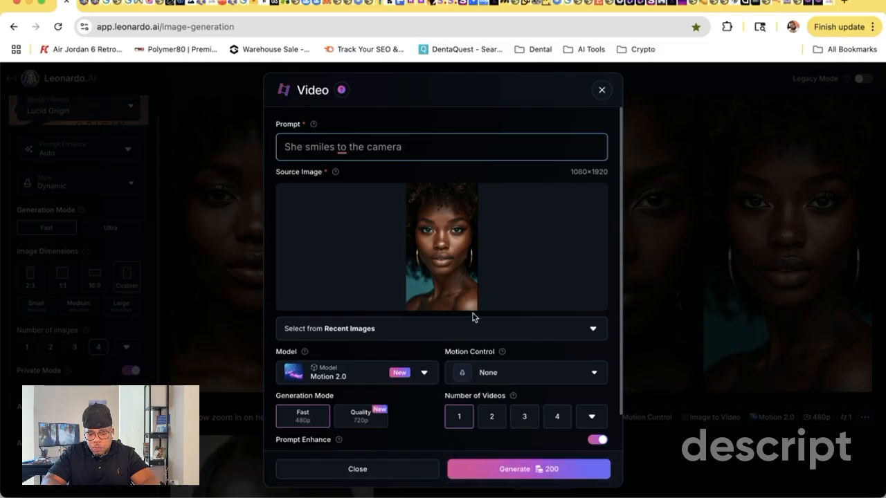
Set the video's motion control to Medium Zoom In
{"action": "left_click", "coordinate": [512, 374]}
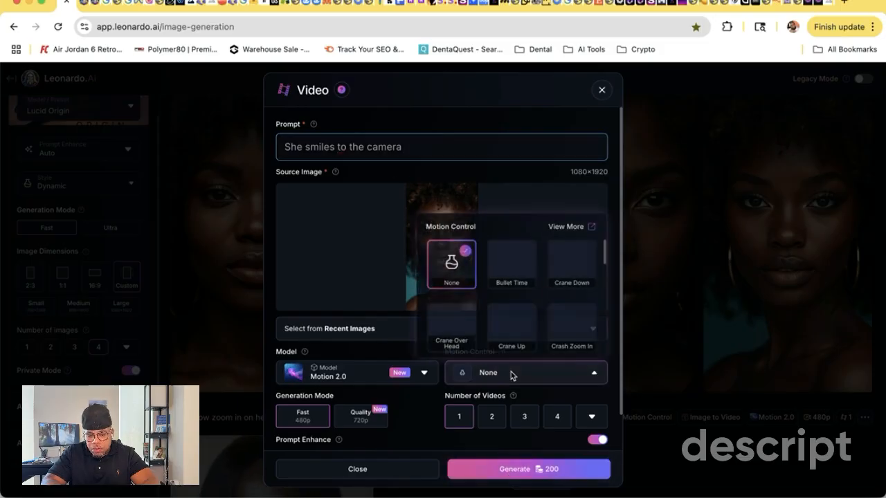
{"action": "scroll", "coordinate": [515, 315], "scroll_direction": "down", "scroll_amount": 5}
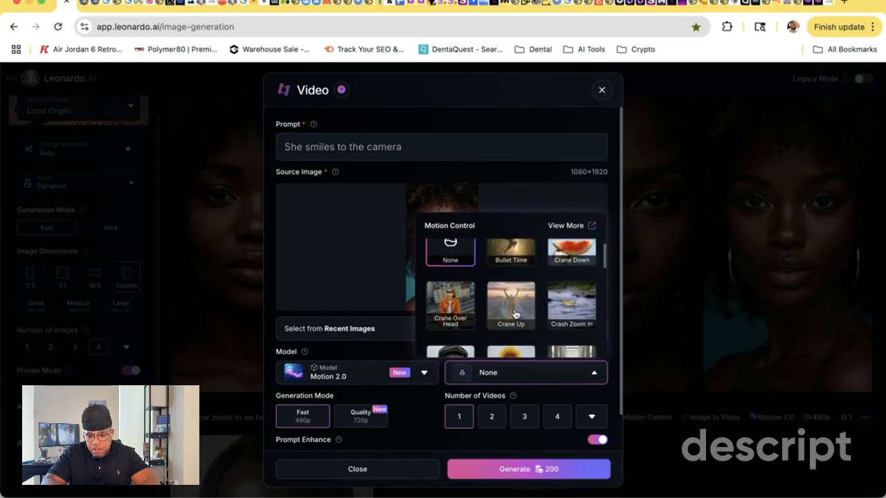
{"action": "scroll", "coordinate": [515, 315], "scroll_direction": "down", "scroll_amount": 4}
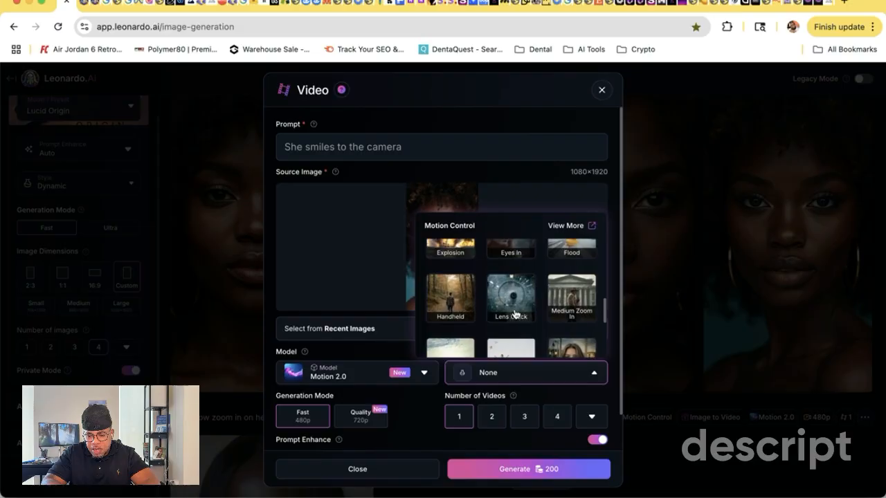
{"action": "left_click", "coordinate": [569, 305]}
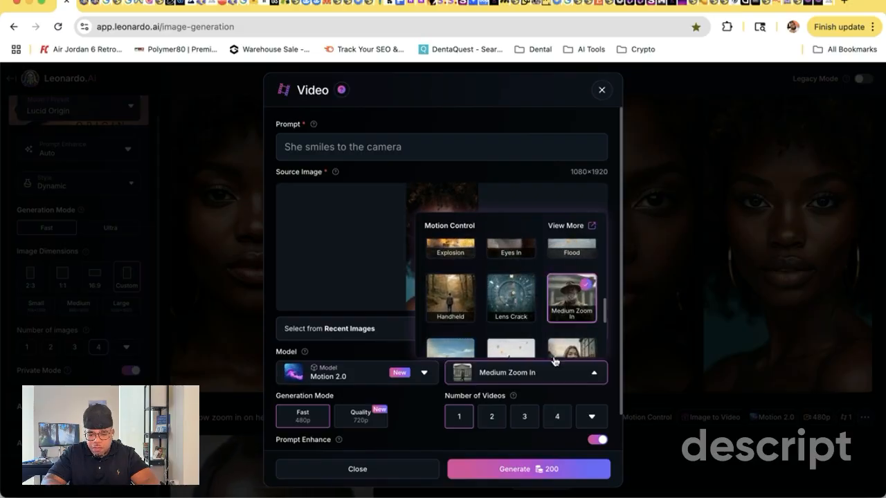
Generate the video of the portrait and dismiss the generation notice
{"action": "left_click", "coordinate": [540, 468]}
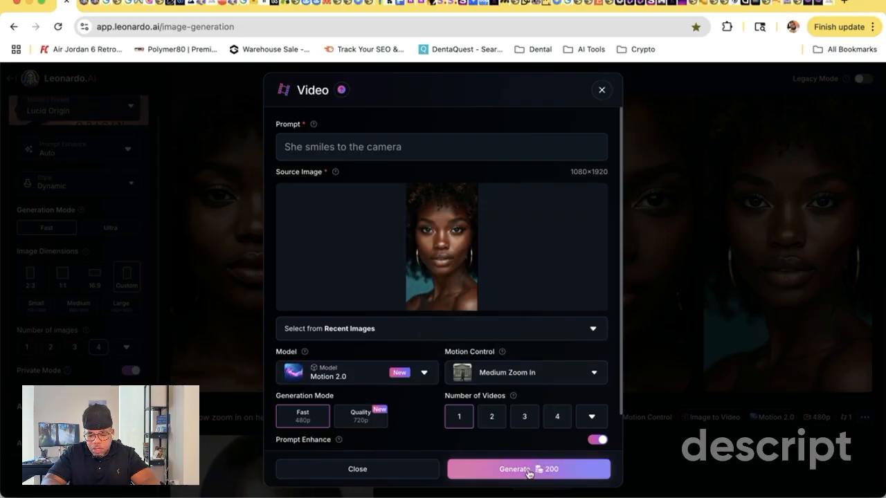
{"action": "left_click", "coordinate": [531, 472]}
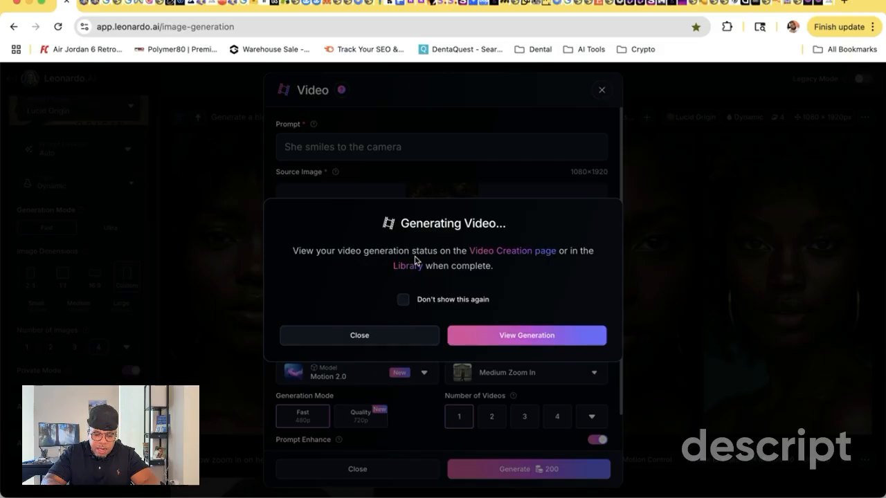
{"action": "left_click", "coordinate": [359, 336]}
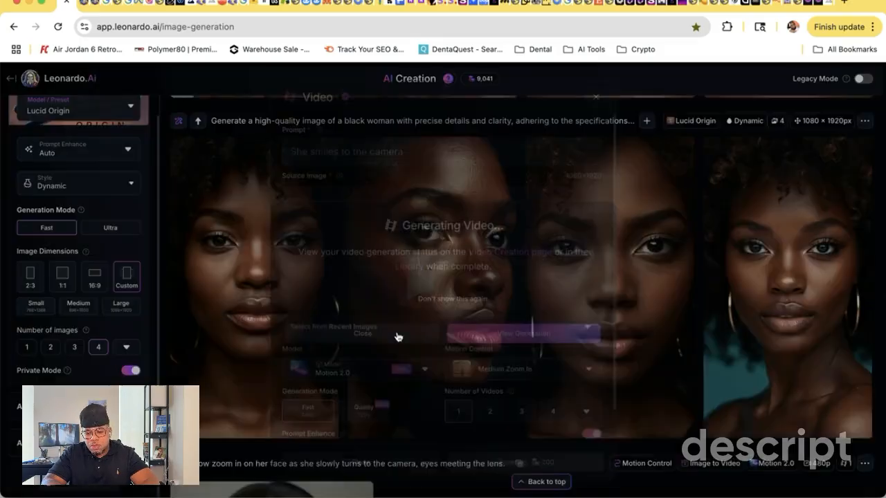
Preview the newly generated video of the smiling teal-background portrait at full size and close it
{"action": "scroll", "coordinate": [398, 337], "scroll_direction": "down", "scroll_amount": 5}
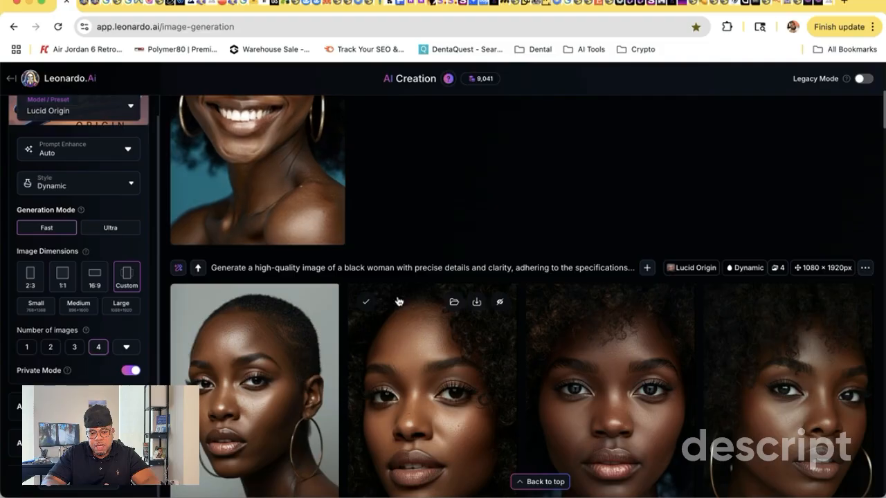
{"action": "scroll", "coordinate": [404, 277], "scroll_direction": "up", "scroll_amount": 3}
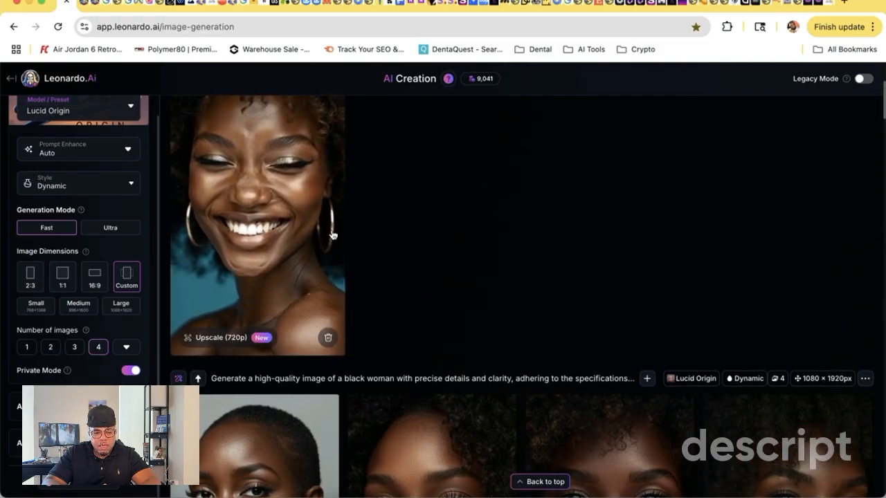
{"action": "left_click", "coordinate": [287, 216]}
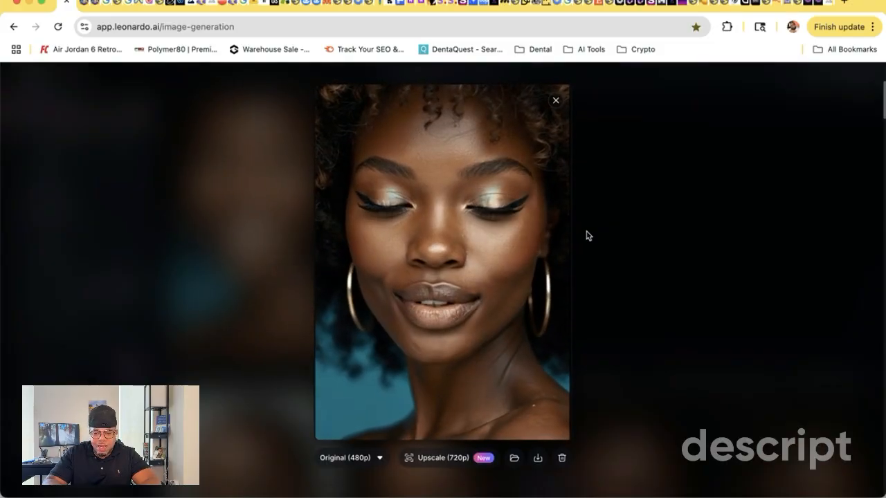
{"action": "left_click", "coordinate": [556, 101]}
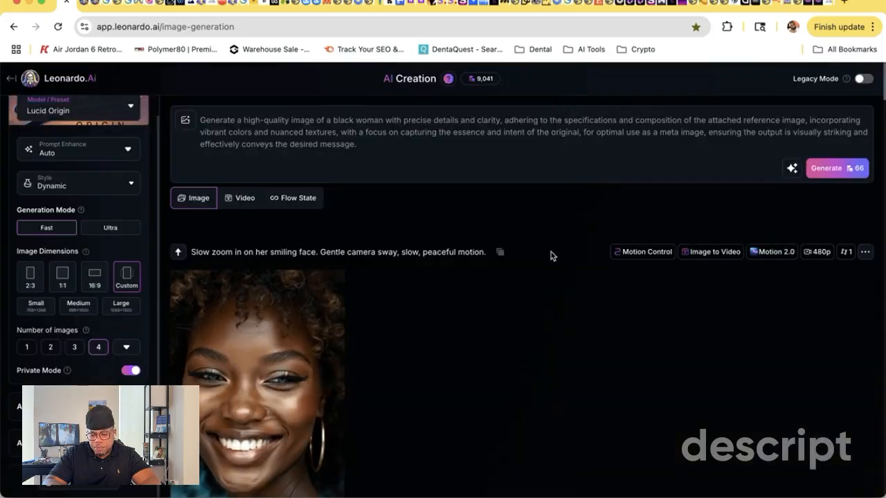
Inspect the enlarged side-facing portrait from the row that contains the teal-background image, and close its preview
{"action": "scroll", "coordinate": [551, 253], "scroll_direction": "down", "scroll_amount": 10}
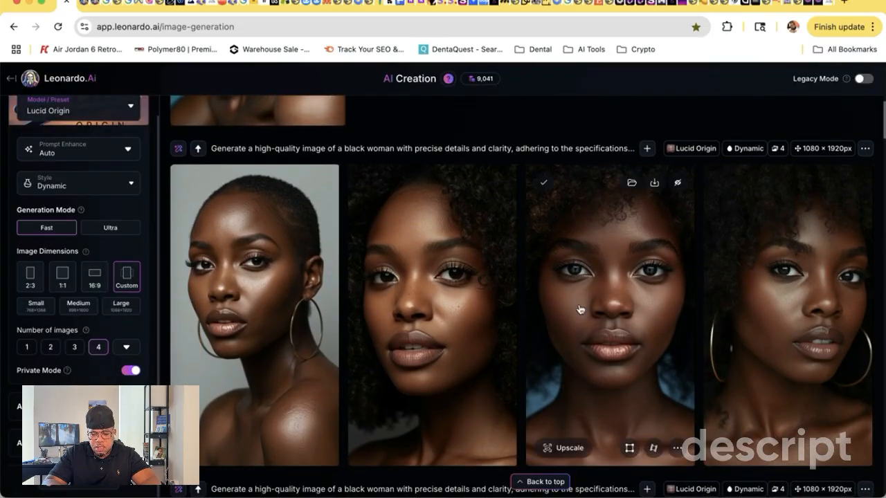
{"action": "scroll", "coordinate": [580, 310], "scroll_direction": "down", "scroll_amount": 5}
{"action": "scroll", "coordinate": [581, 309], "scroll_direction": "down", "scroll_amount": 2}
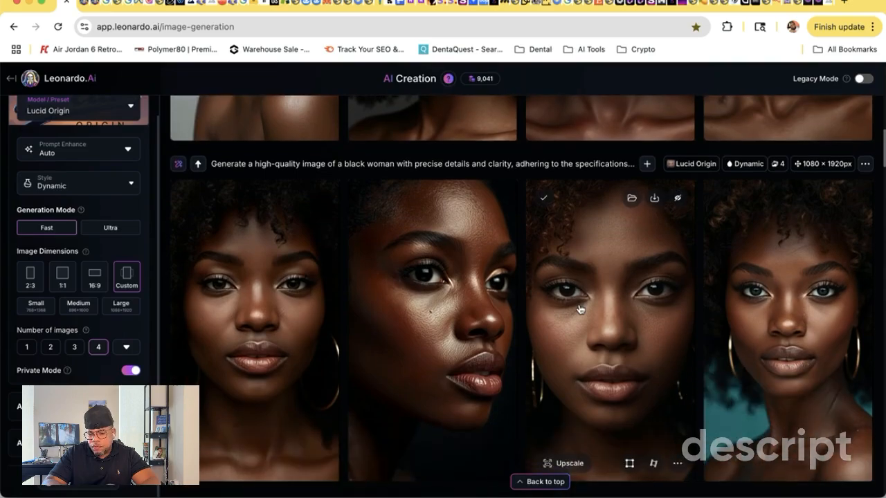
{"action": "scroll", "coordinate": [580, 309], "scroll_direction": "down", "scroll_amount": 3}
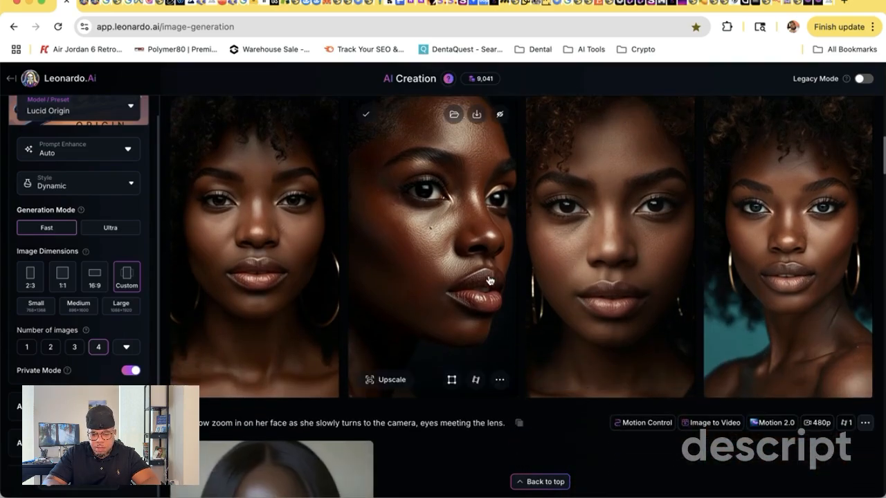
{"action": "left_click", "coordinate": [464, 267]}
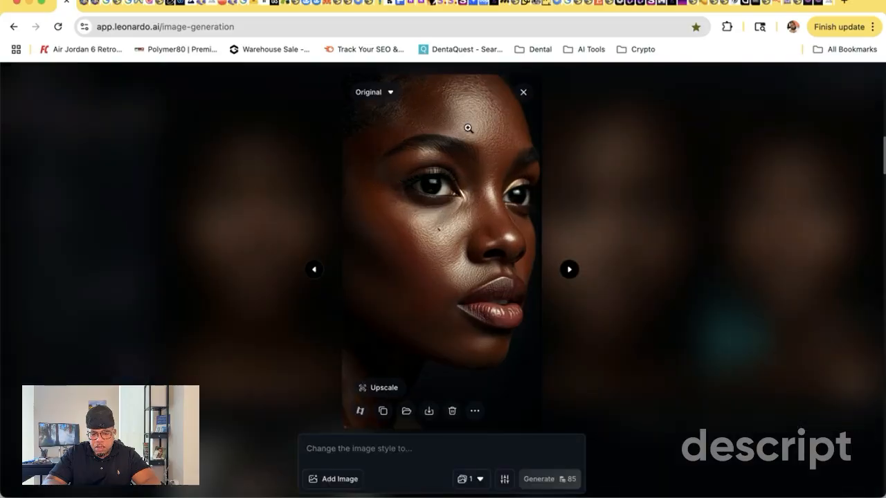
{"action": "left_click", "coordinate": [524, 93]}
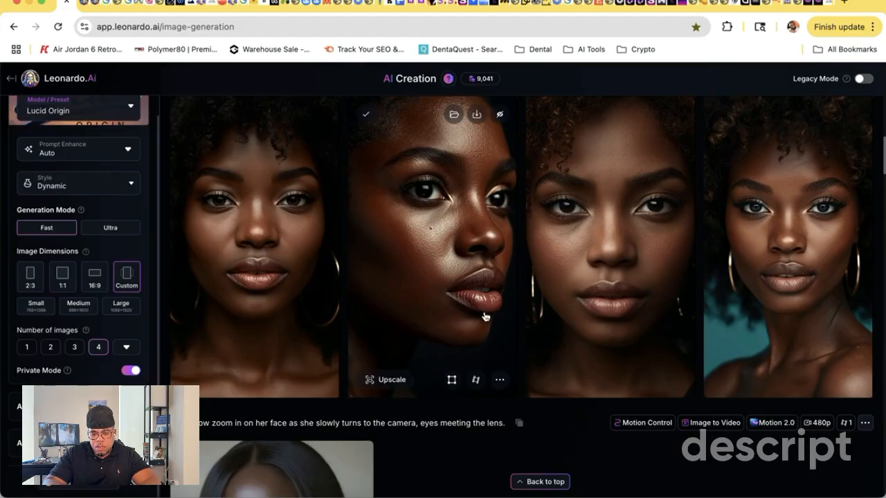
Set up a video from the side-facing portrait with the prompt "She looks to the camera"
{"action": "left_click", "coordinate": [476, 380]}
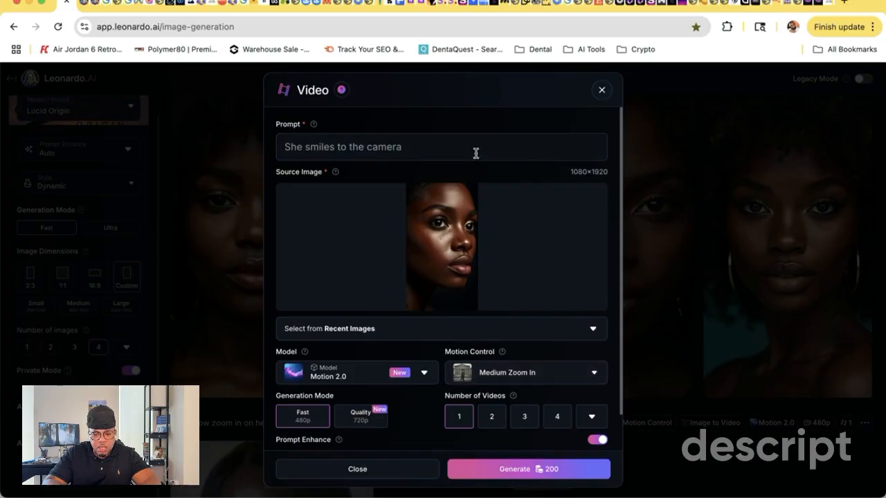
{"action": "double_click", "coordinate": [331, 148]}
{"action": "type", "text": "look"}
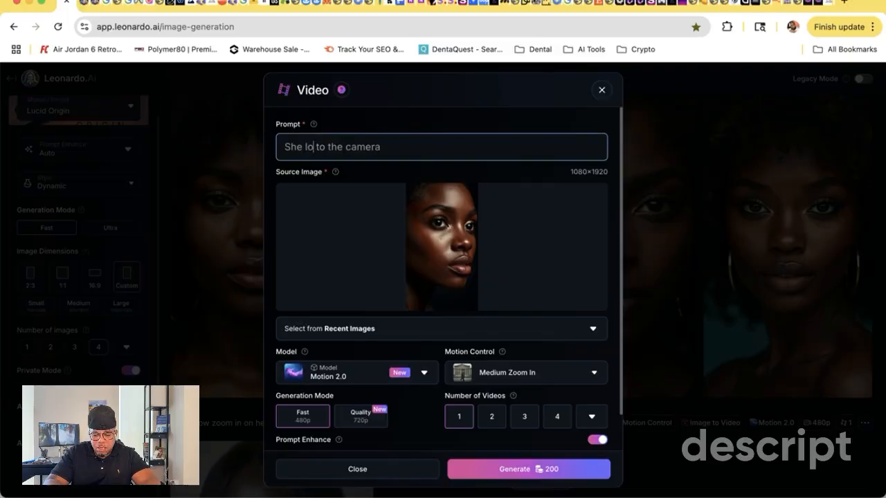
{"action": "type", "text": "s"}
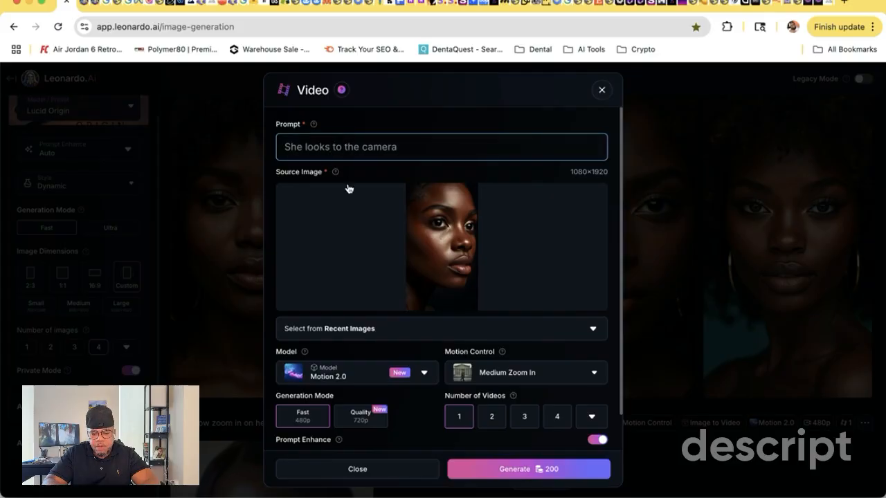
Set the motion control for the side-facing portrait's video to Crash Zoom Out
{"action": "left_click", "coordinate": [497, 374]}
{"action": "left_click", "coordinate": [460, 380]}
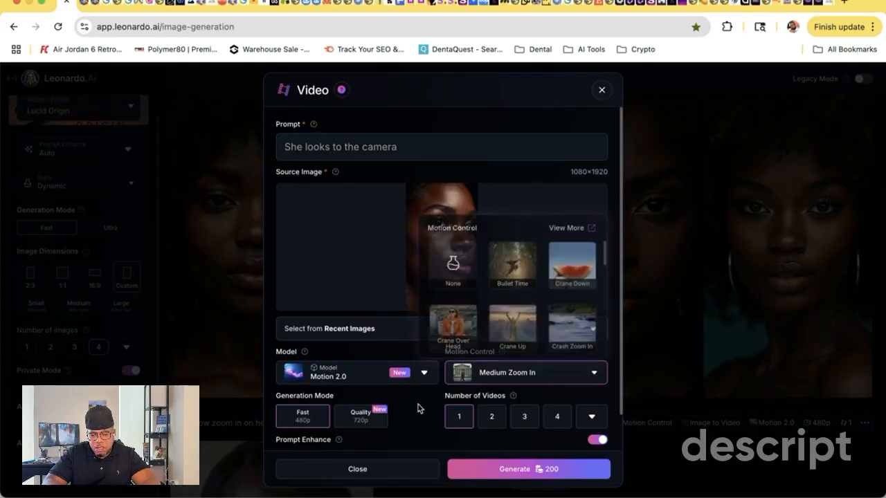
{"action": "left_click", "coordinate": [479, 378]}
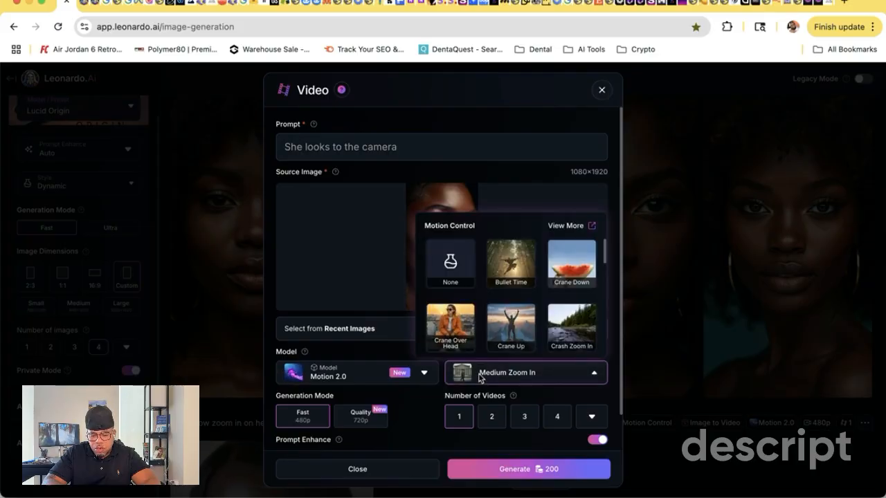
{"action": "scroll", "coordinate": [515, 333], "scroll_direction": "down", "scroll_amount": 2}
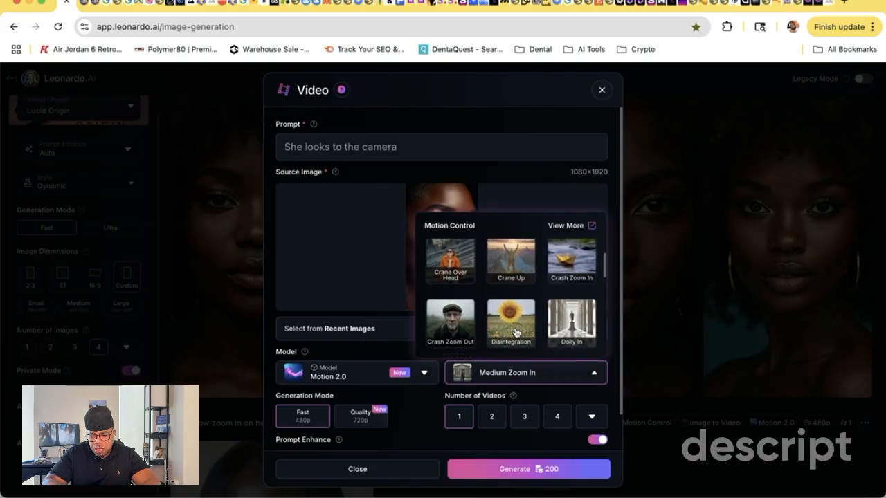
{"action": "scroll", "coordinate": [515, 333], "scroll_direction": "down", "scroll_amount": 3}
{"action": "scroll", "coordinate": [515, 333], "scroll_direction": "down", "scroll_amount": 5}
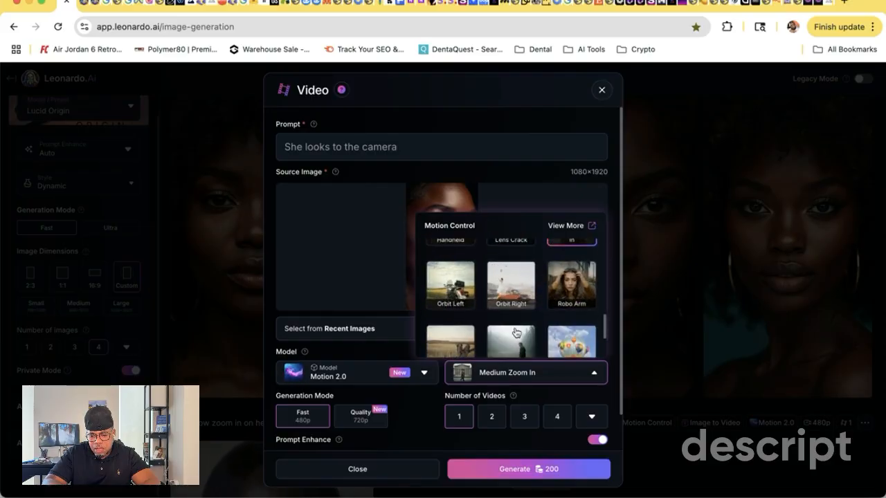
{"action": "scroll", "coordinate": [515, 333], "scroll_direction": "up", "scroll_amount": 6}
{"action": "scroll", "coordinate": [515, 333], "scroll_direction": "up", "scroll_amount": 2}
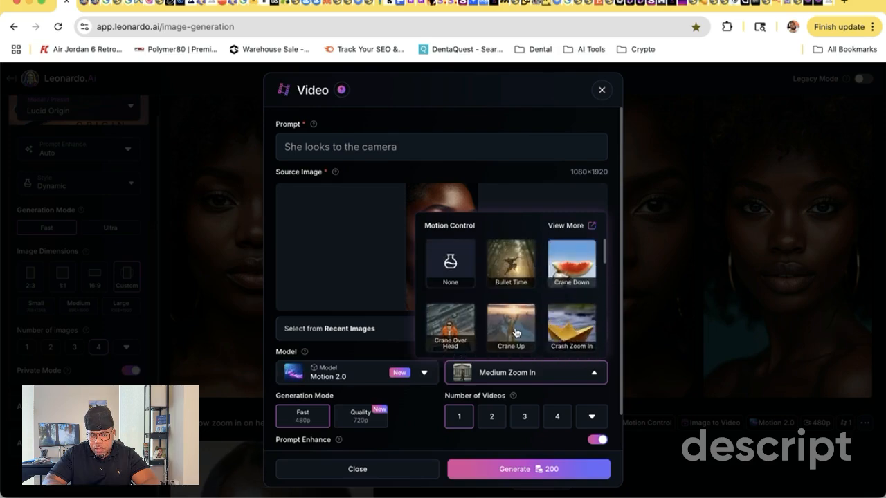
{"action": "scroll", "coordinate": [512, 331], "scroll_direction": "down", "scroll_amount": 3}
{"action": "scroll", "coordinate": [494, 325], "scroll_direction": "down", "scroll_amount": 1}
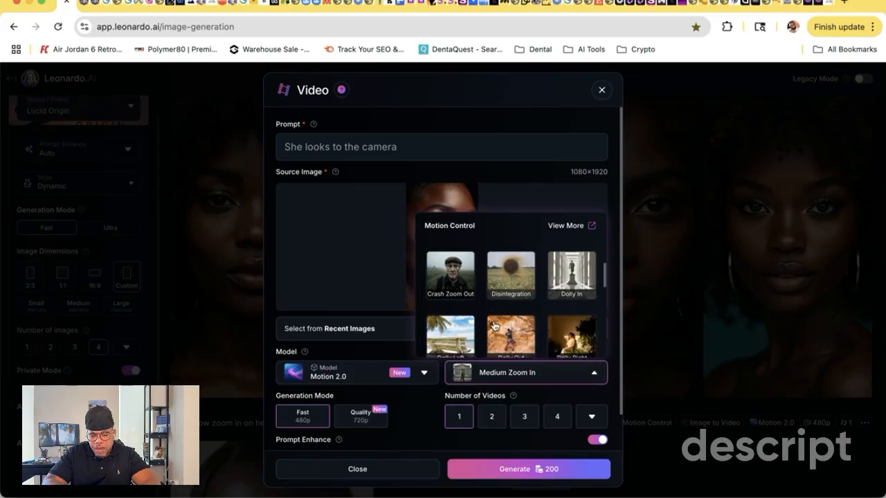
{"action": "left_click", "coordinate": [451, 285]}
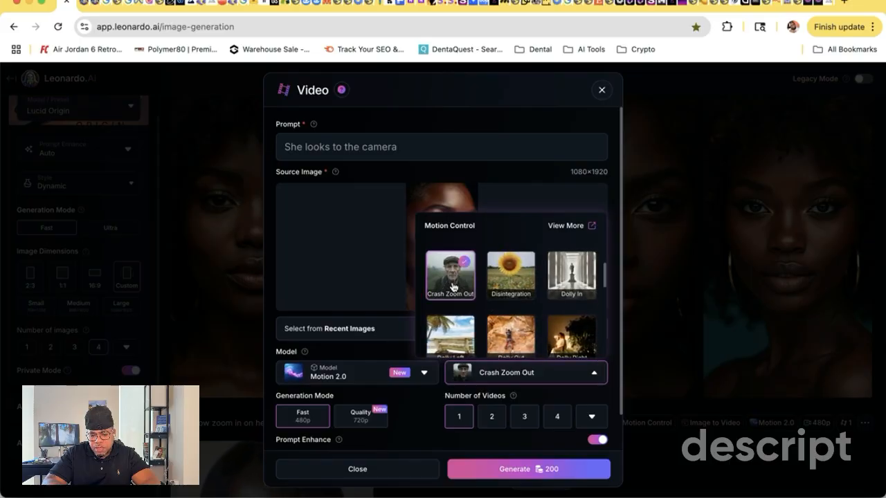
Generate the side-facing portrait's video and dismiss the generation notice
{"action": "left_click", "coordinate": [526, 475]}
{"action": "left_click", "coordinate": [526, 472]}
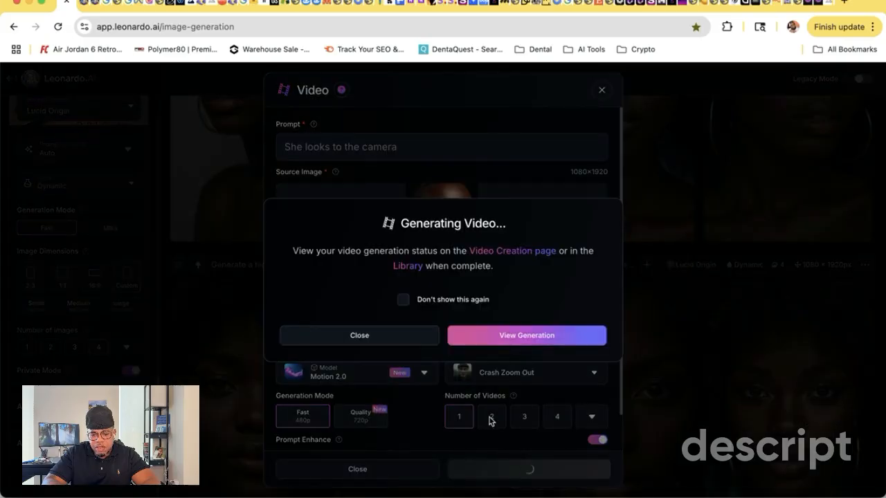
{"action": "left_click", "coordinate": [408, 344]}
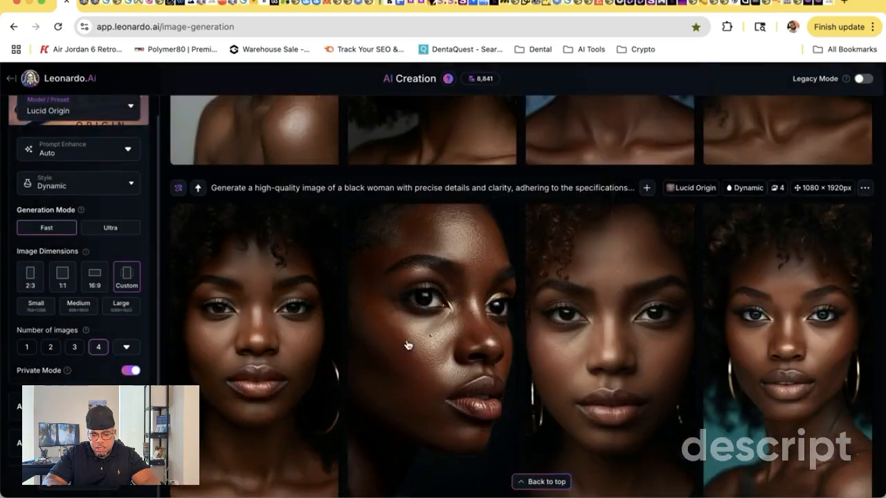
Open the video setup for the front-facing portrait between the side-facing and teal-background ones
{"action": "scroll", "coordinate": [407, 342], "scroll_direction": "up", "scroll_amount": 20}
{"action": "scroll", "coordinate": [407, 341], "scroll_direction": "down", "scroll_amount": 12}
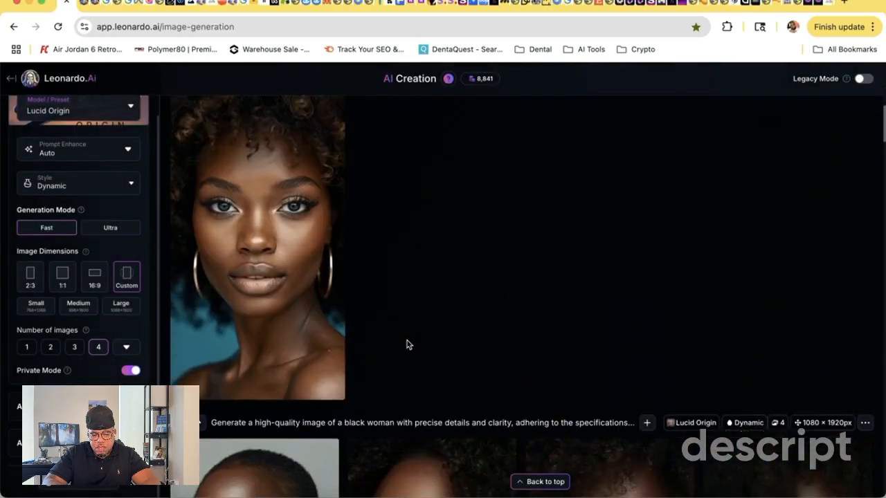
{"action": "scroll", "coordinate": [407, 344], "scroll_direction": "down", "scroll_amount": 5}
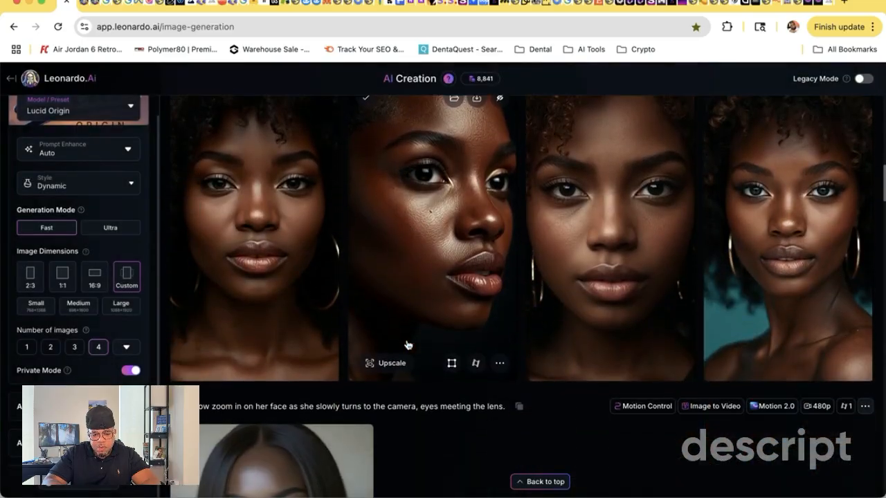
{"action": "scroll", "coordinate": [408, 345], "scroll_direction": "up", "scroll_amount": 2}
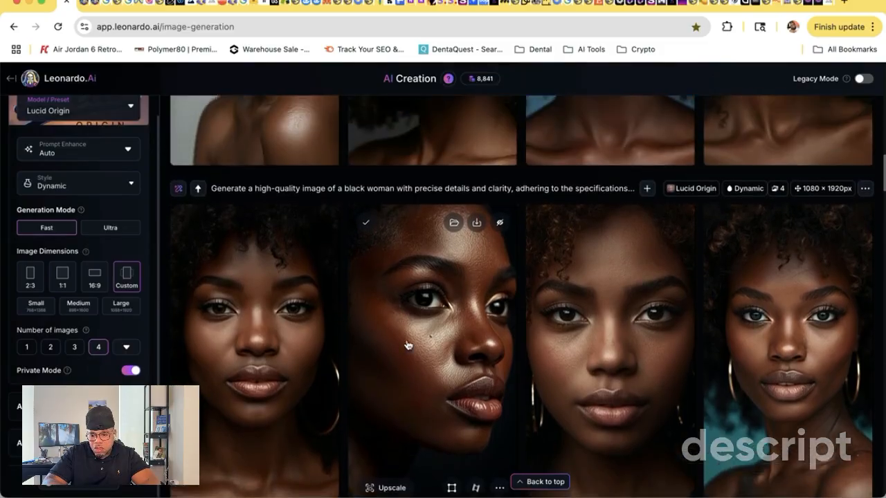
{"action": "scroll", "coordinate": [407, 344], "scroll_direction": "up", "scroll_amount": 1}
{"action": "scroll", "coordinate": [408, 345], "scroll_direction": "down", "scroll_amount": 2}
{"action": "scroll", "coordinate": [593, 311], "scroll_direction": "up", "scroll_amount": 1}
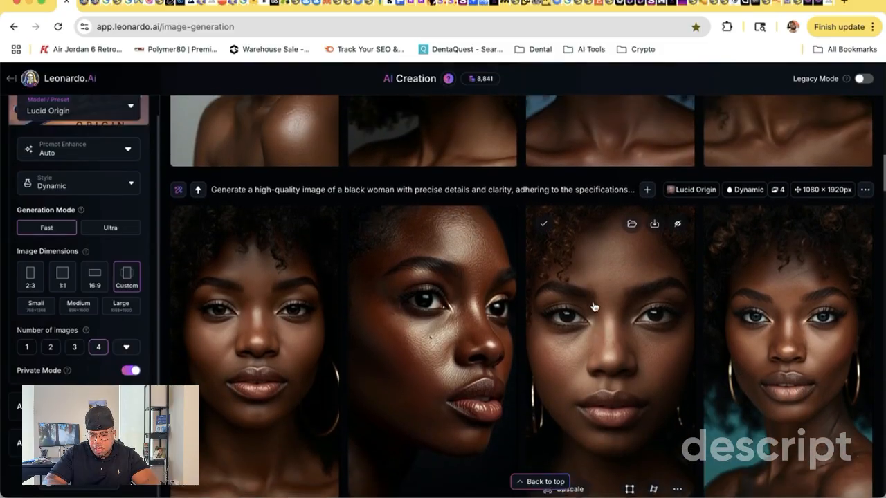
{"action": "scroll", "coordinate": [594, 307], "scroll_direction": "down", "scroll_amount": 2}
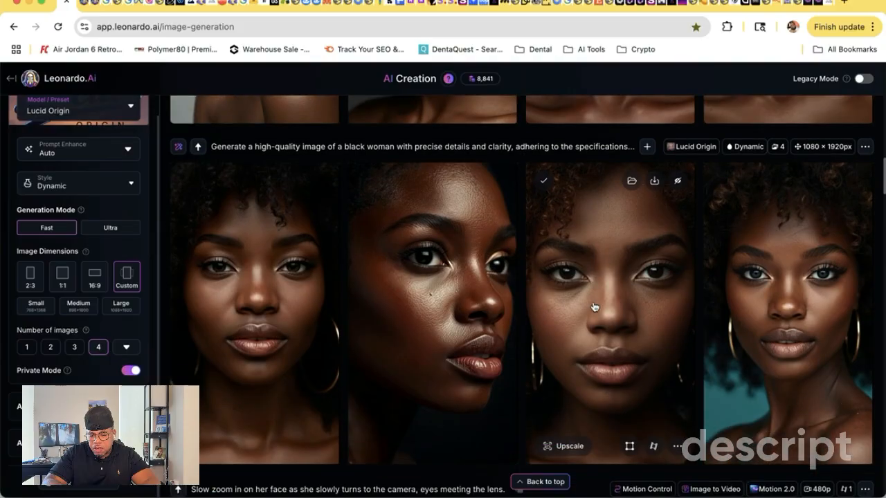
{"action": "left_click", "coordinate": [651, 447]}
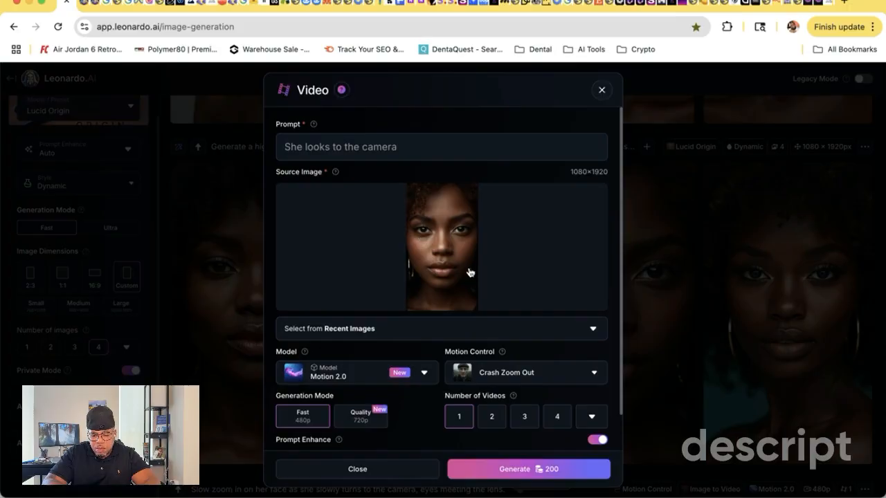
Set this video's motion control to Robo Arm and change its prompt to "She smiles to the camera"
{"action": "left_click", "coordinate": [511, 375]}
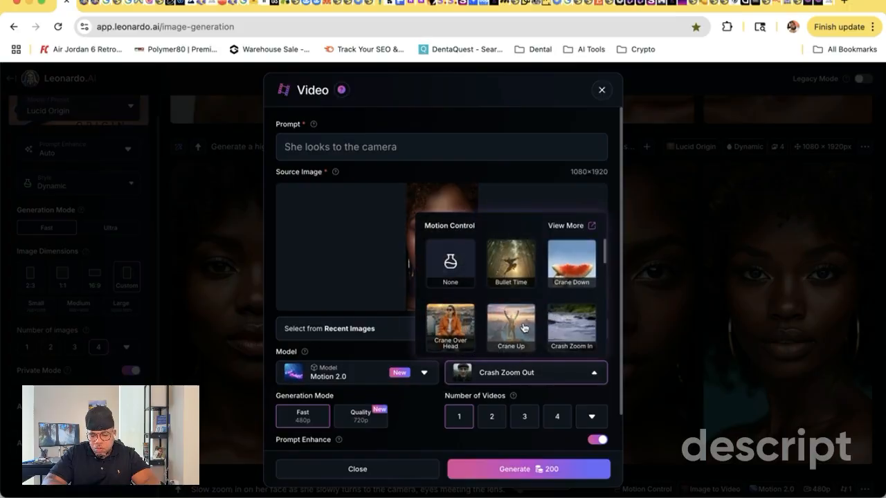
{"action": "scroll", "coordinate": [524, 328], "scroll_direction": "down", "scroll_amount": 5}
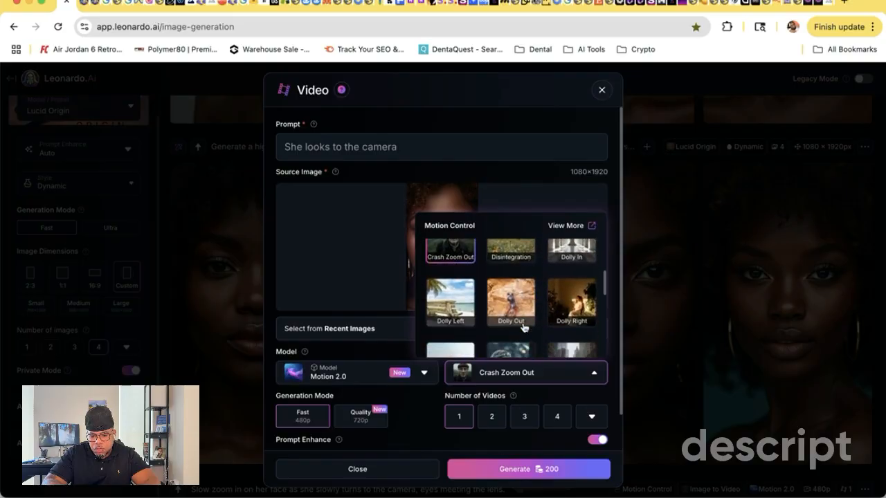
{"action": "scroll", "coordinate": [524, 328], "scroll_direction": "down", "scroll_amount": 4}
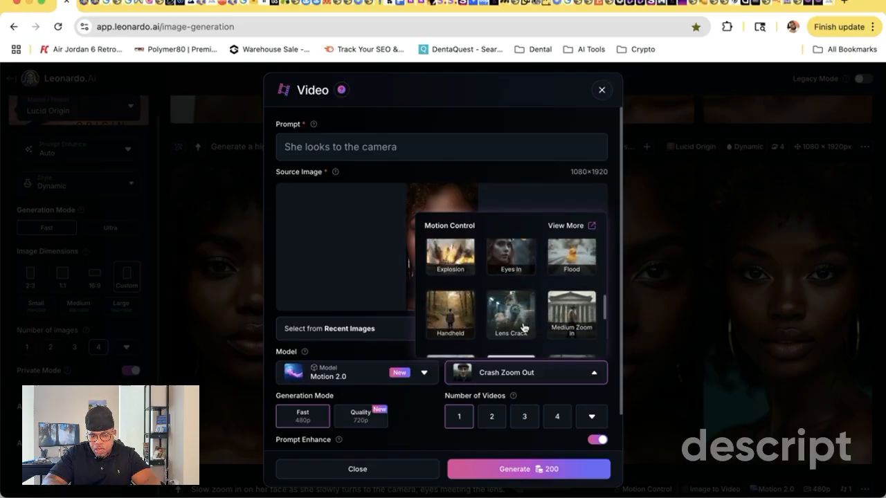
{"action": "scroll", "coordinate": [524, 328], "scroll_direction": "down", "scroll_amount": 3}
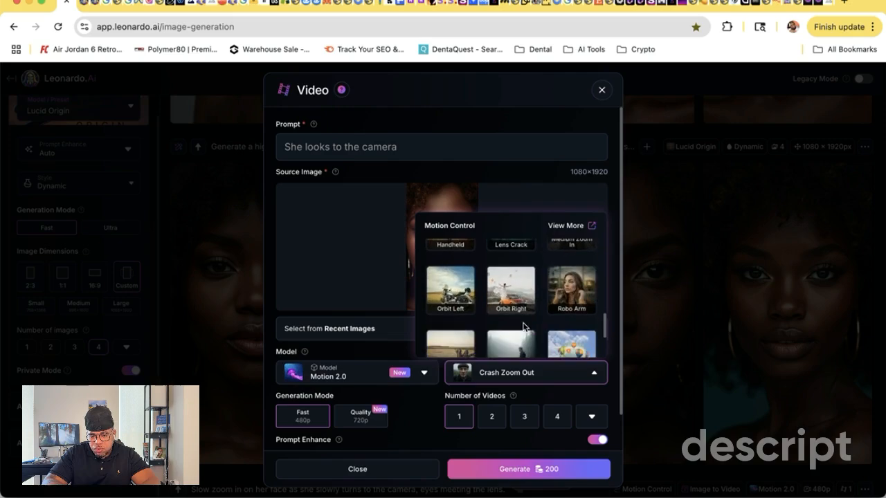
{"action": "scroll", "coordinate": [524, 326], "scroll_direction": "down", "scroll_amount": 1}
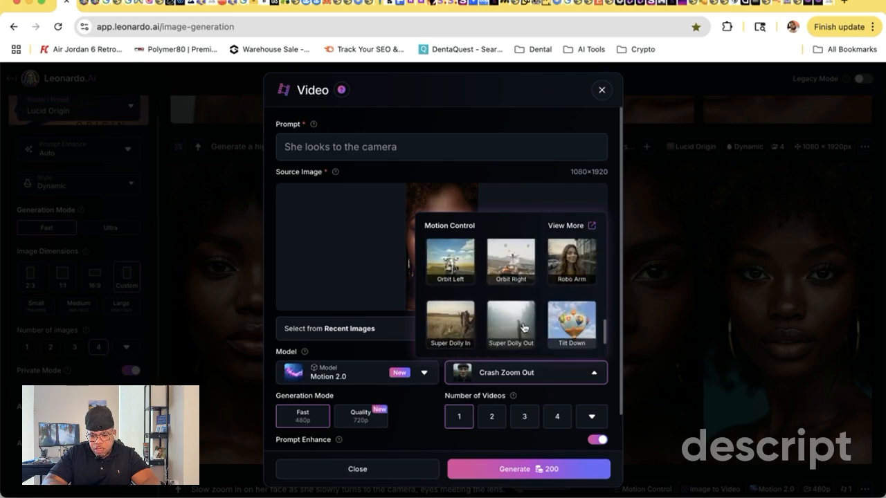
{"action": "left_click", "coordinate": [564, 275]}
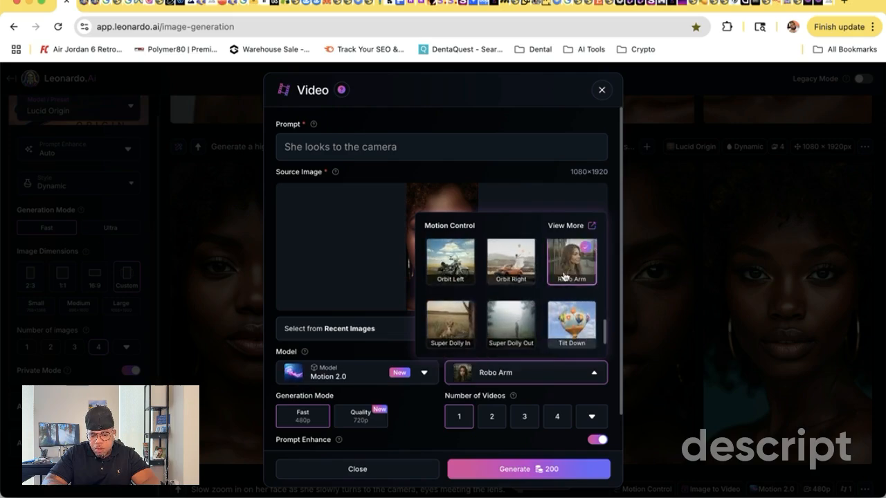
{"action": "left_click", "coordinate": [426, 407]}
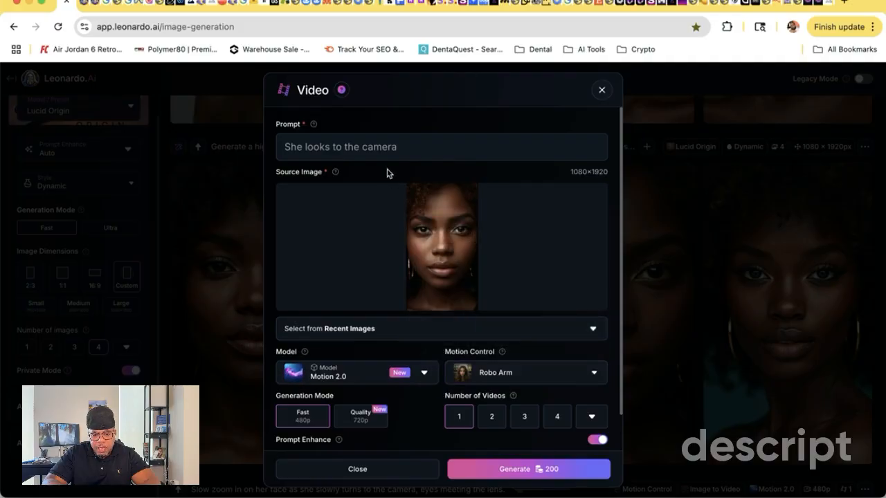
{"action": "double_click", "coordinate": [317, 147]}
{"action": "type", "text": "smiles"}
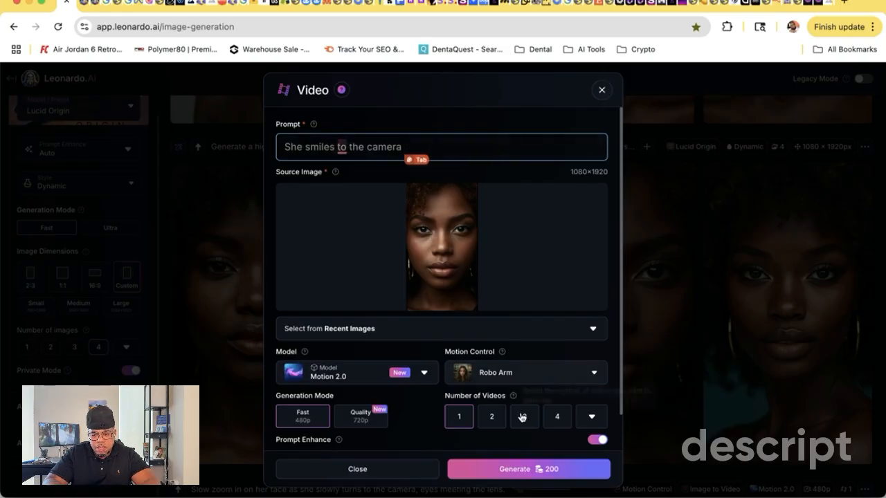
Generate the Robo Arm video of the front-facing portrait and dismiss the generation notice
{"action": "left_click", "coordinate": [540, 473]}
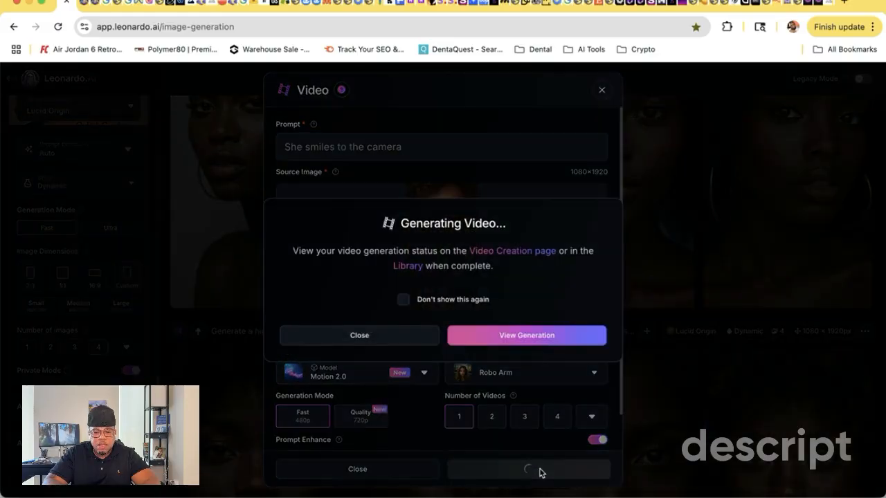
{"action": "left_click", "coordinate": [393, 338]}
Open the video setup for the second portrait in the image set that starts with the short-haired woman on a grey background
{"action": "scroll", "coordinate": [511, 300], "scroll_direction": "down", "scroll_amount": 6}
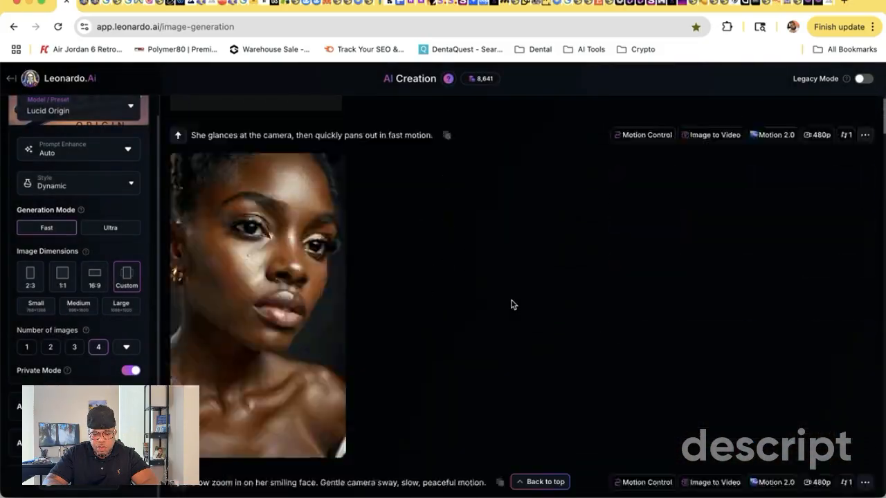
{"action": "scroll", "coordinate": [511, 305], "scroll_direction": "down", "scroll_amount": 10}
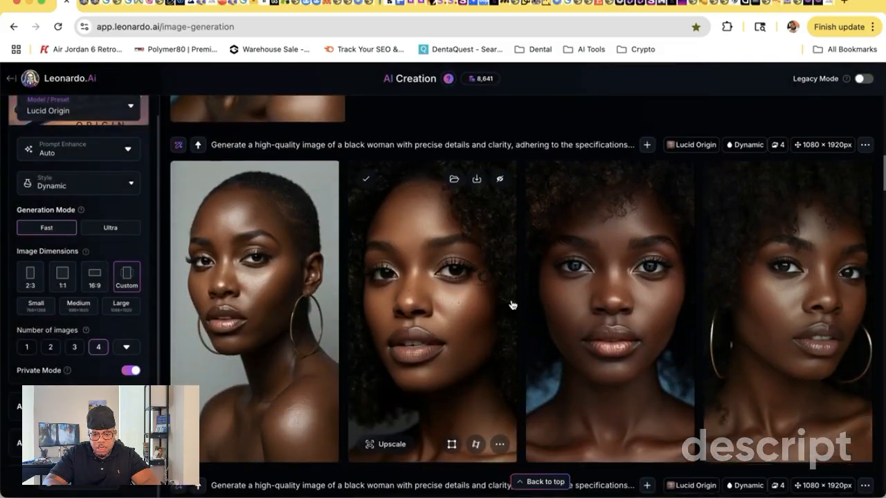
{"action": "scroll", "coordinate": [511, 304], "scroll_direction": "down", "scroll_amount": 4}
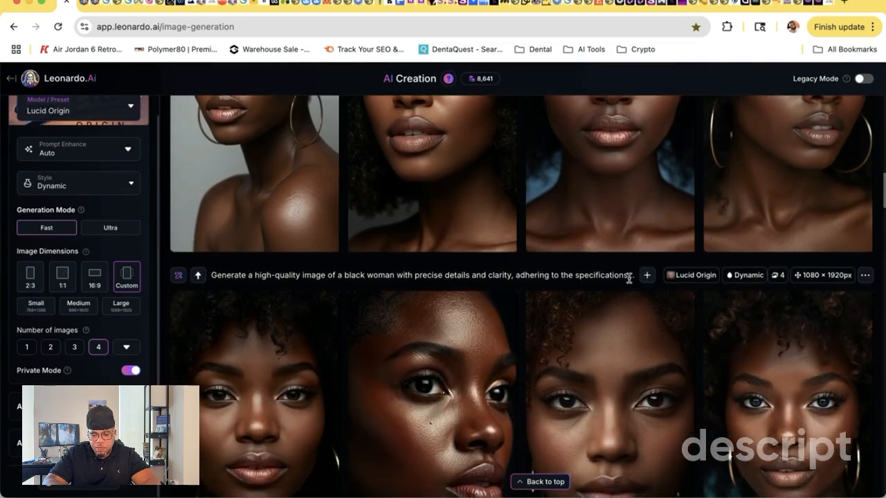
{"action": "scroll", "coordinate": [629, 278], "scroll_direction": "down", "scroll_amount": 3}
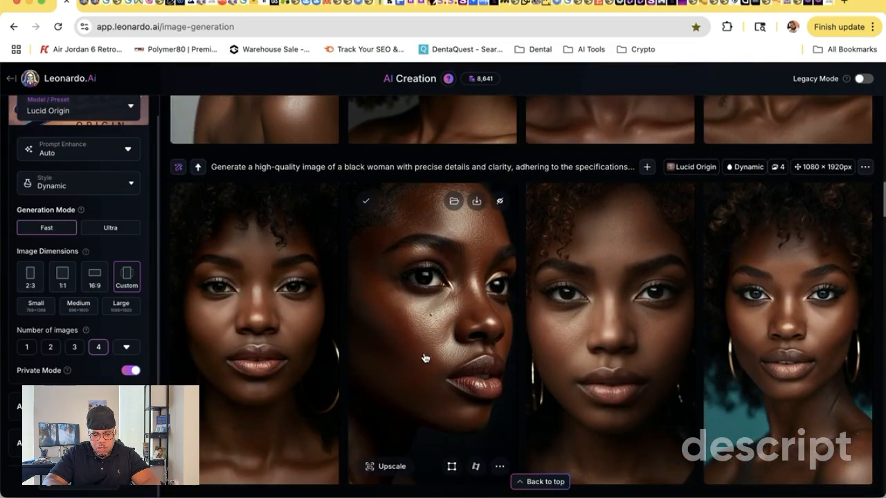
{"action": "scroll", "coordinate": [425, 357], "scroll_direction": "up", "scroll_amount": 7}
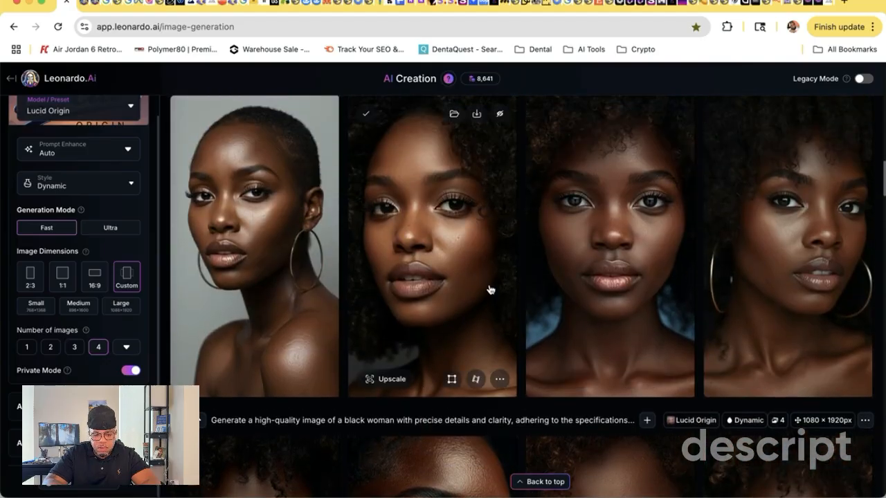
{"action": "left_click", "coordinate": [477, 380]}
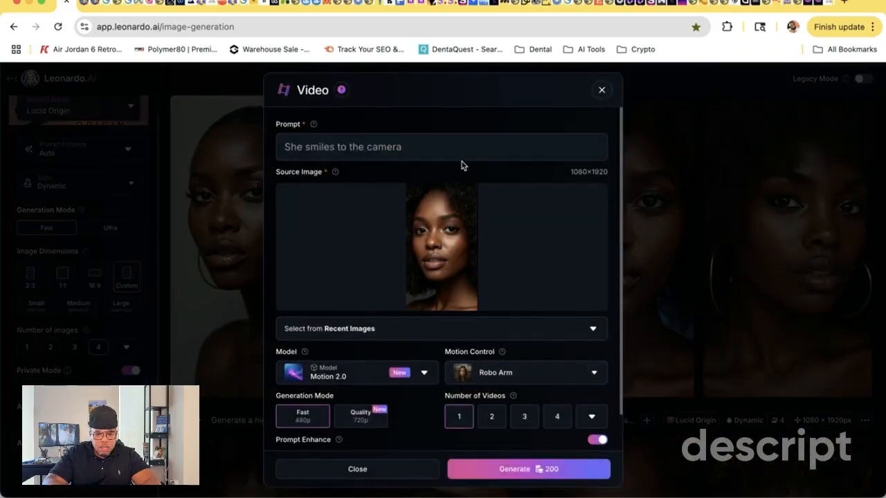
Change this video's prompt to "She Looks to the camera"
{"action": "double_click", "coordinate": [330, 148]}
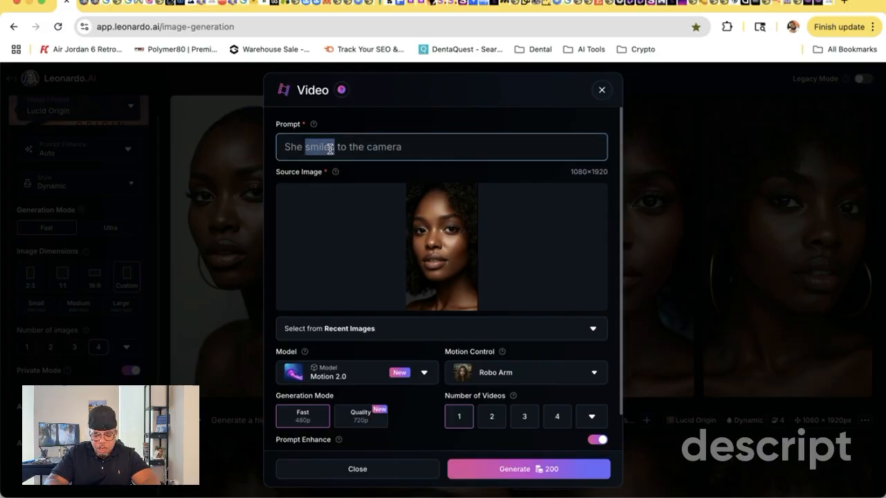
{"action": "type", "text": "Lokks"}
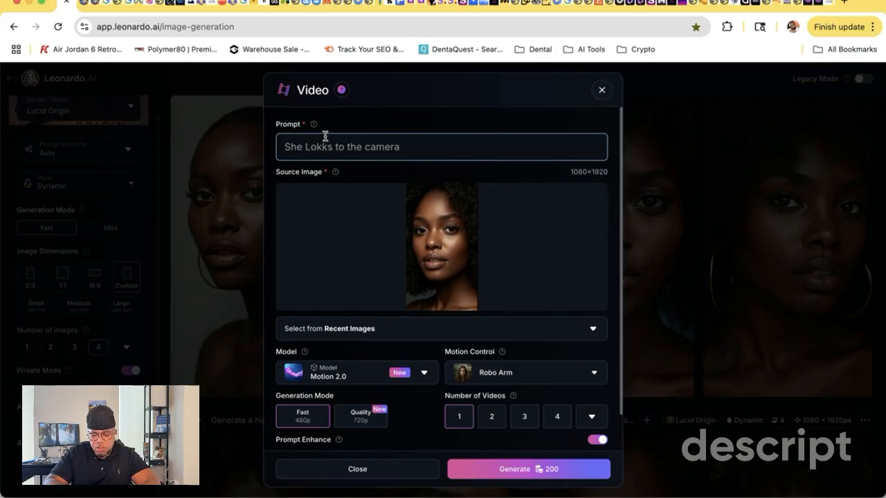
{"action": "key", "text": "BackSpace"}
{"action": "key", "text": "BackSpace"}
{"action": "key", "text": "BackSpace"}
{"action": "type", "text": "ok"}
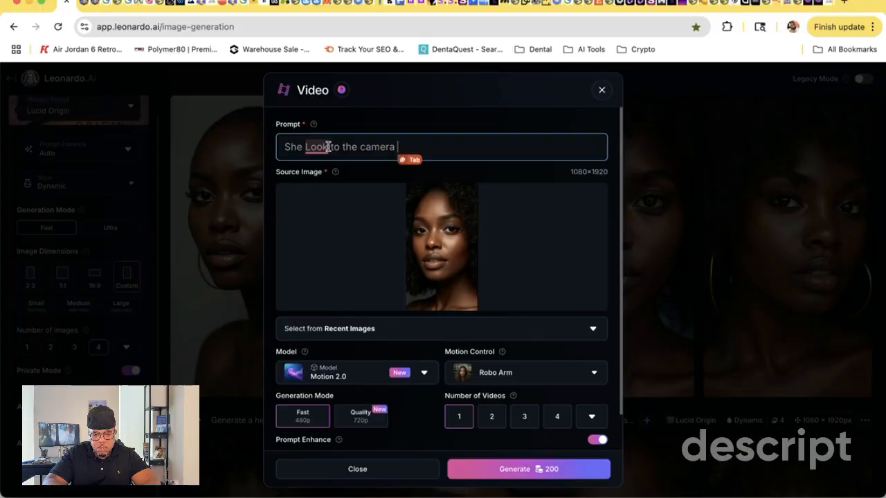
{"action": "key", "text": "Tab"}
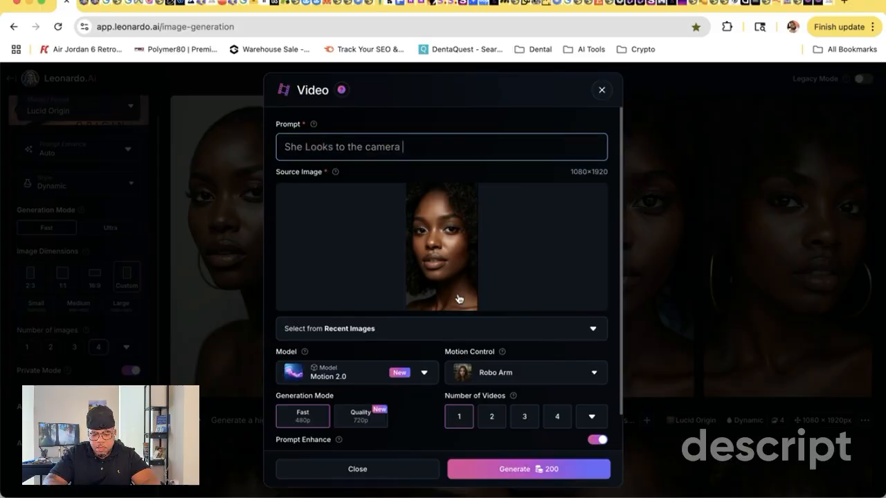
Set the motion control for this portrait's video to Dolly Out
{"action": "left_click", "coordinate": [494, 372]}
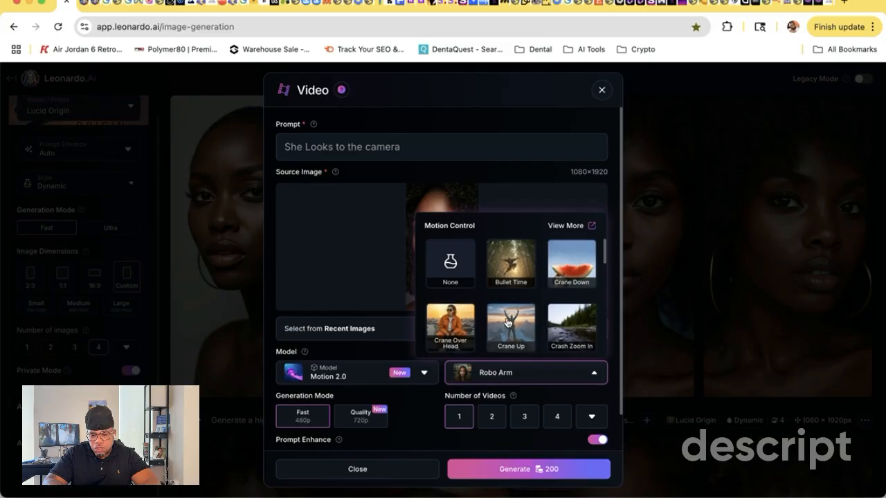
{"action": "scroll", "coordinate": [507, 322], "scroll_direction": "down", "scroll_amount": 1}
{"action": "scroll", "coordinate": [508, 323], "scroll_direction": "down", "scroll_amount": 3}
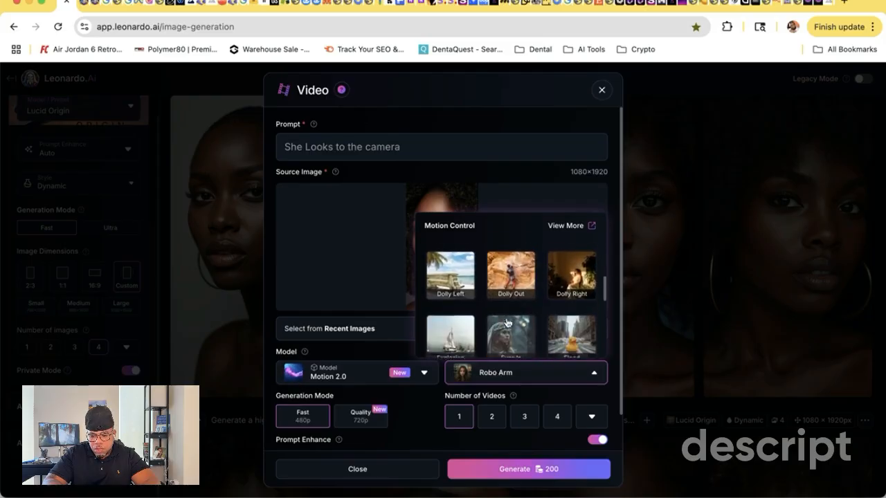
{"action": "left_click", "coordinate": [516, 274]}
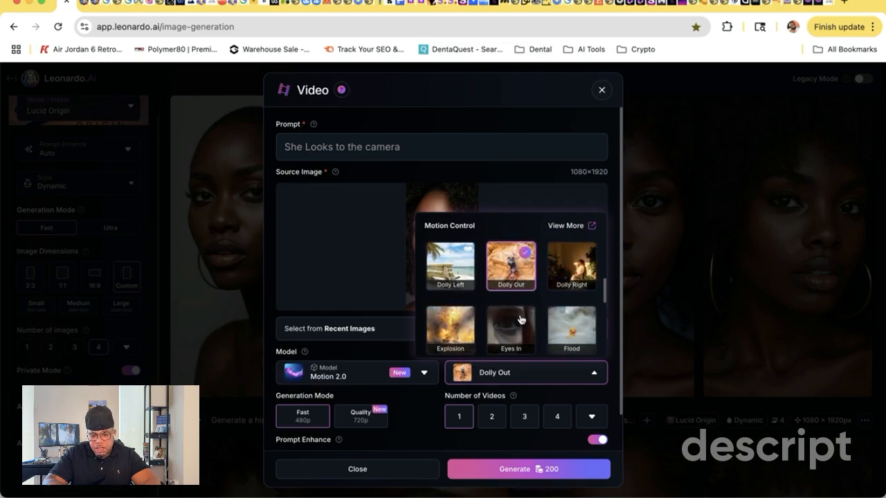
Generate the Dolly Out video and dismiss the generation notice
{"action": "left_click", "coordinate": [537, 470]}
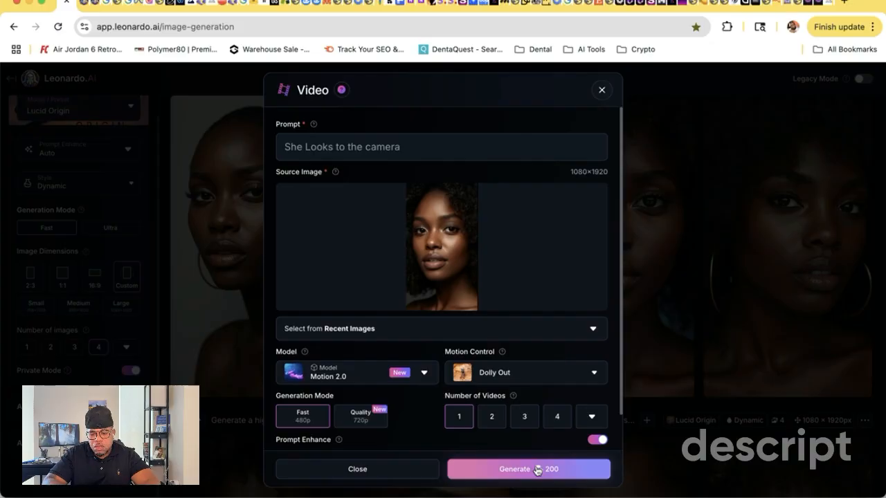
{"action": "left_click", "coordinate": [537, 470]}
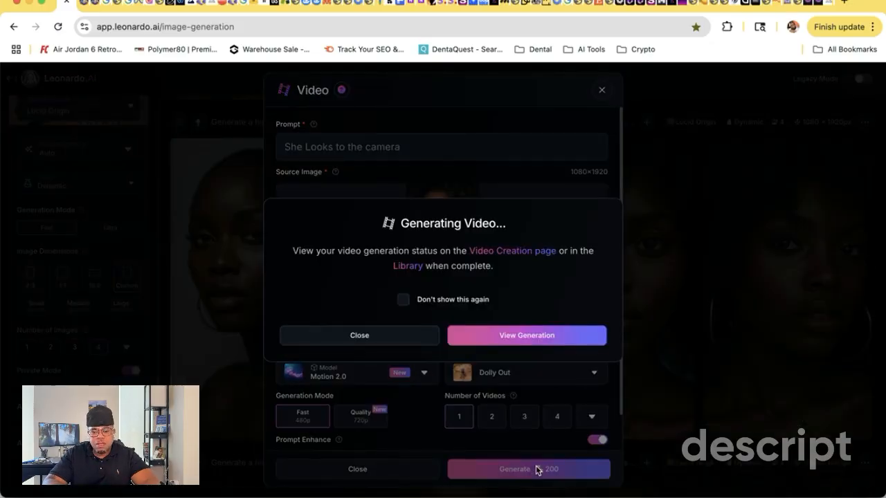
{"action": "left_click", "coordinate": [389, 344]}
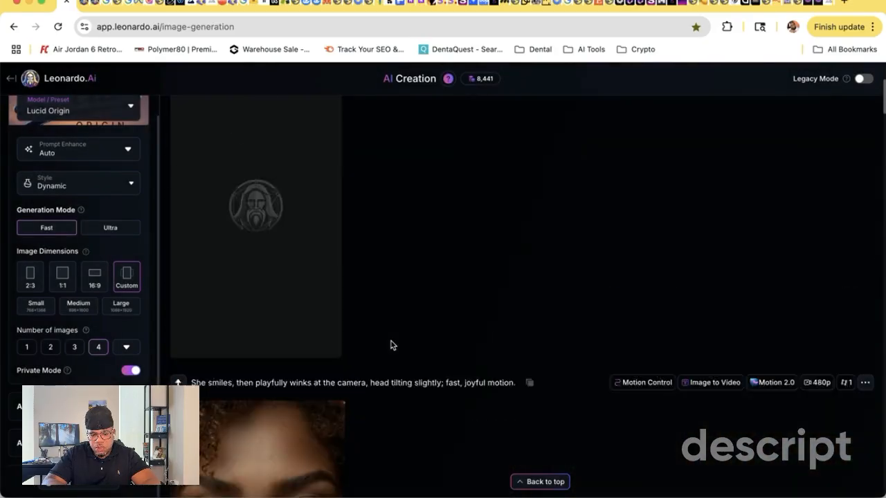
Open the video setup for the same set's fourth portrait, with curly hair and hoop earrings, and change its prompt to "She smiles to the camera"
{"action": "scroll", "coordinate": [454, 338], "scroll_direction": "down", "scroll_amount": 10}
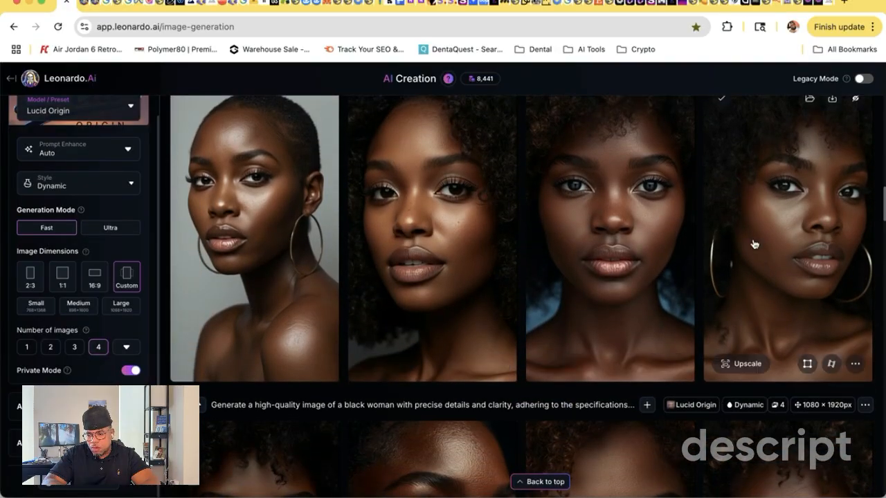
{"action": "left_click", "coordinate": [832, 365]}
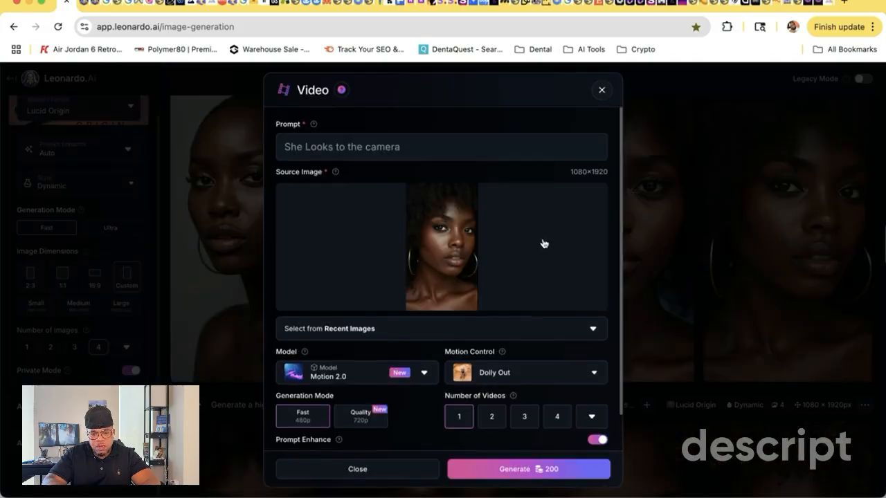
{"action": "double_click", "coordinate": [321, 148]}
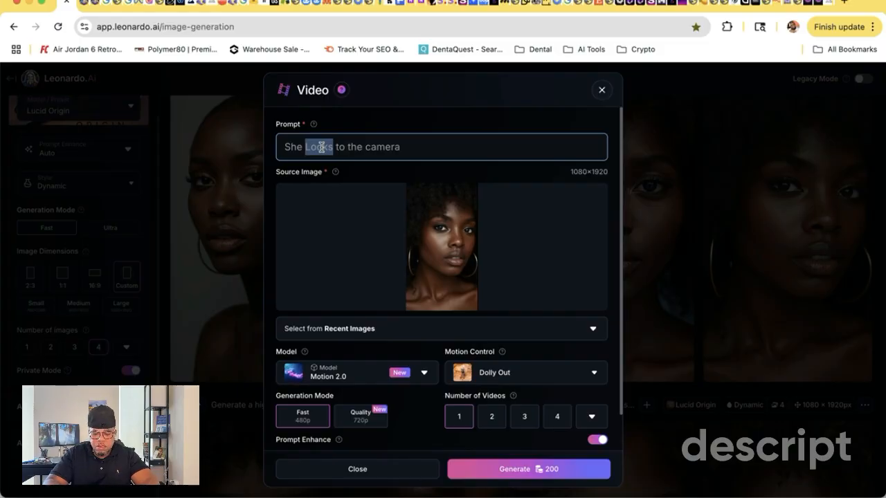
{"action": "type", "text": "sm"}
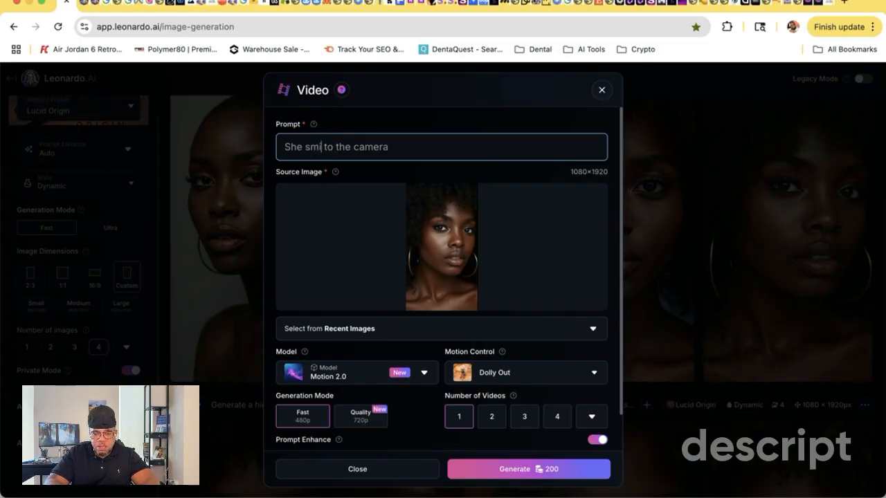
{"action": "type", "text": "i"}
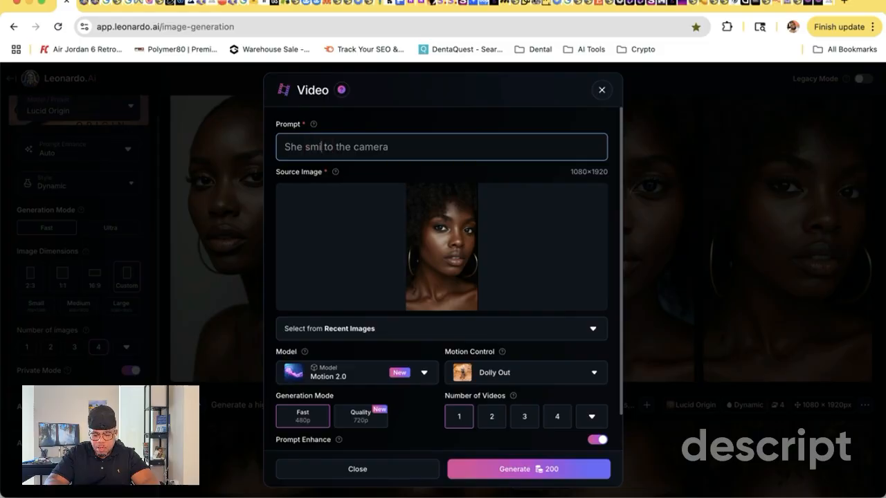
{"action": "type", "text": "es"}
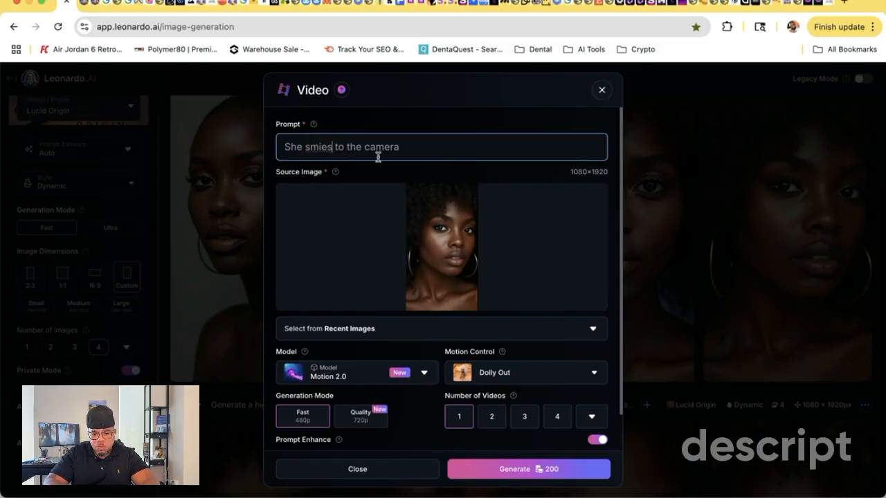
{"action": "key", "text": "Tab"}
{"action": "double_click", "coordinate": [322, 149]}
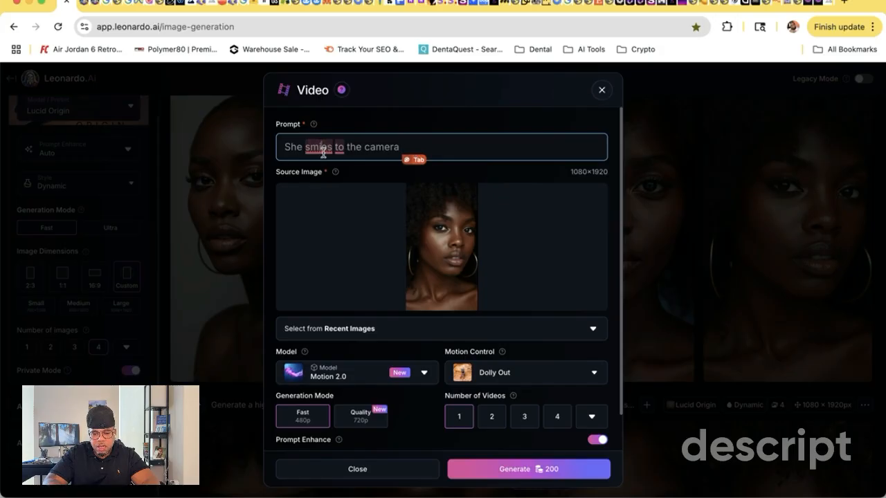
{"action": "right_click", "coordinate": [323, 149]}
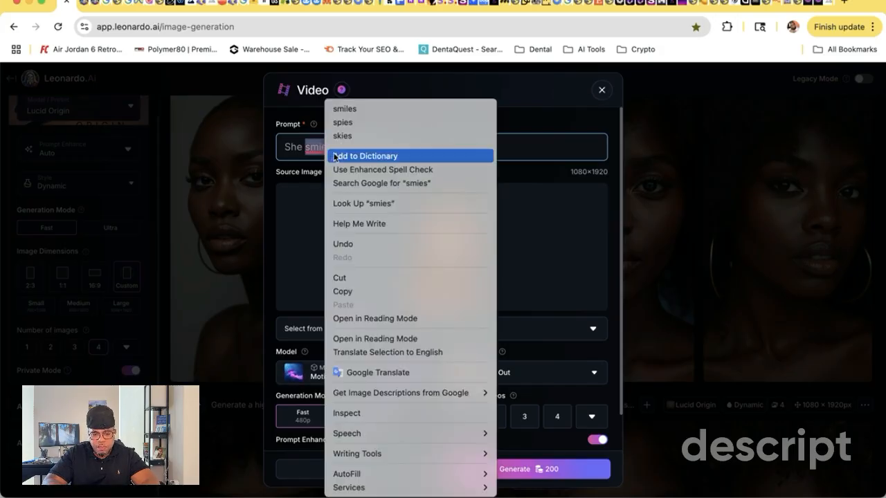
{"action": "left_click", "coordinate": [367, 110]}
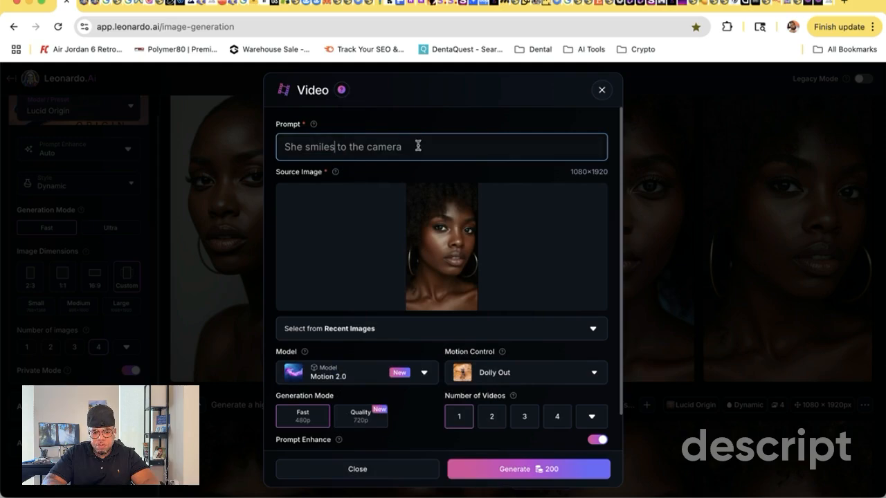
Set the motion control for the hoop-earring portrait's video to Medium Zoom In
{"action": "left_click", "coordinate": [509, 374]}
{"action": "scroll", "coordinate": [532, 324], "scroll_direction": "down", "scroll_amount": 3}
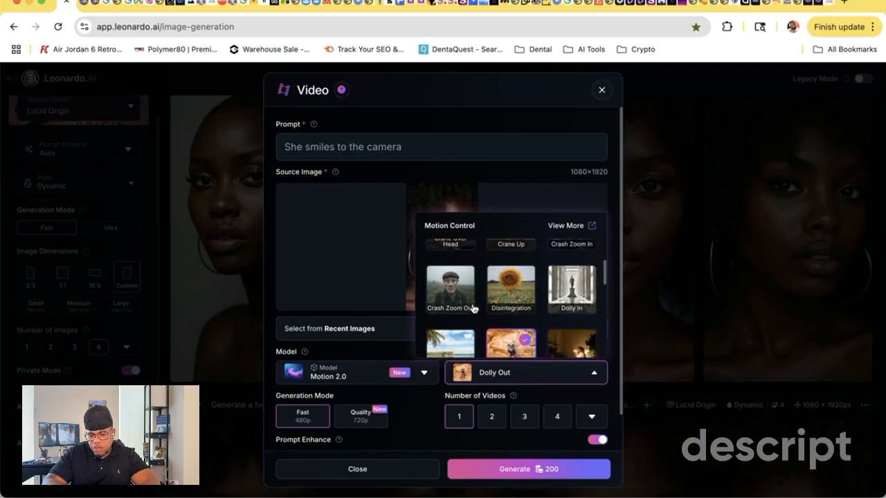
{"action": "scroll", "coordinate": [473, 309], "scroll_direction": "down", "scroll_amount": 2}
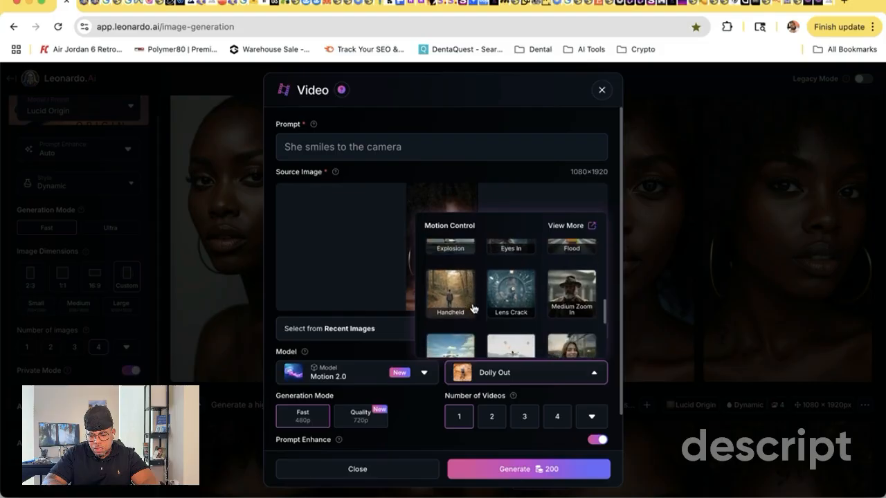
{"action": "scroll", "coordinate": [474, 309], "scroll_direction": "up", "scroll_amount": 5}
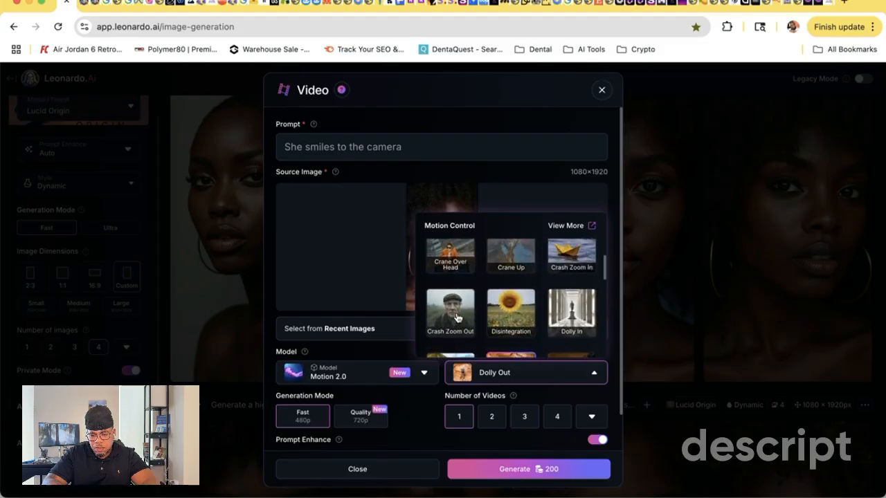
{"action": "scroll", "coordinate": [523, 323], "scroll_direction": "down", "scroll_amount": 6}
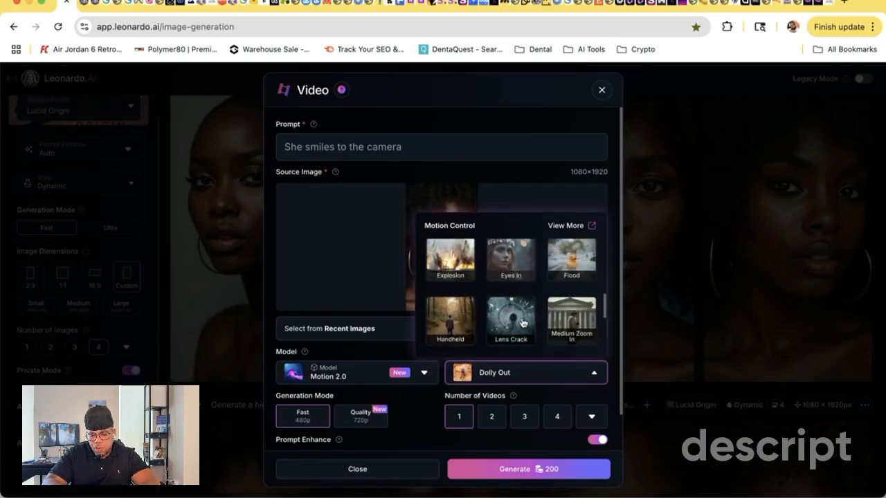
{"action": "left_click", "coordinate": [571, 304]}
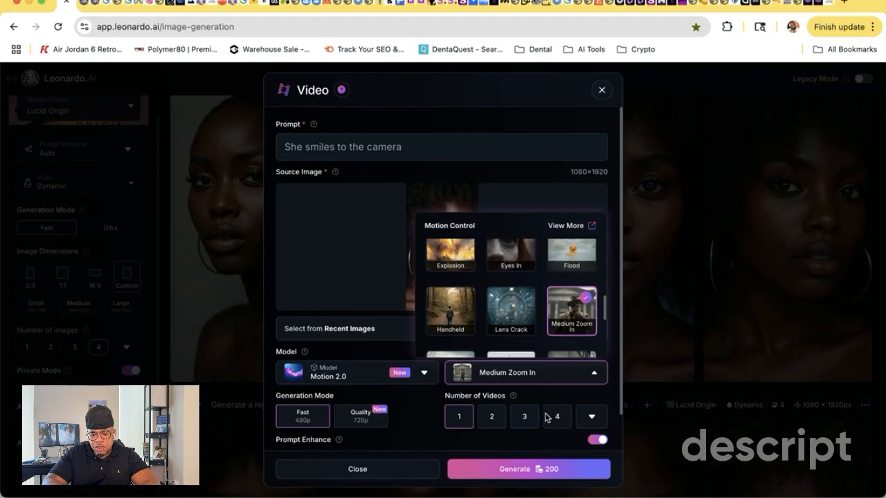
Generate the Medium Zoom In video and dismiss the generation notice
{"action": "left_click", "coordinate": [544, 471]}
{"action": "left_click", "coordinate": [545, 471]}
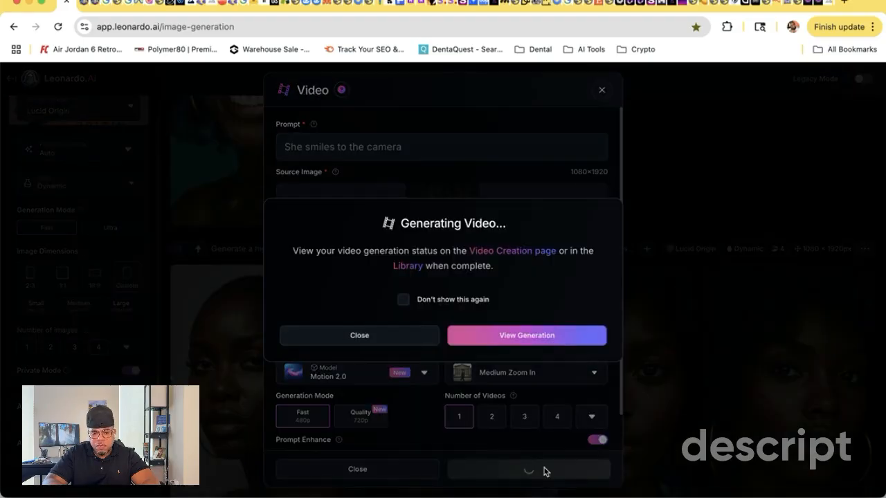
{"action": "left_click", "coordinate": [402, 336]}
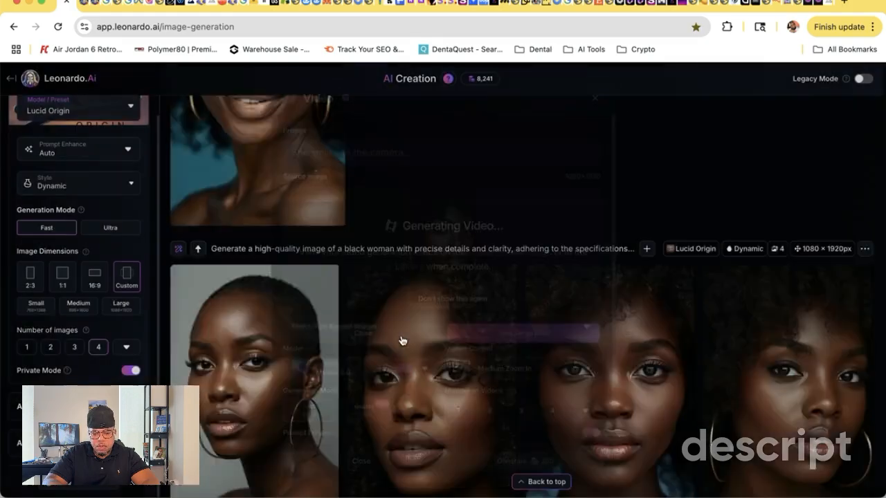
Review the generated videos in the creation feed, from the newest to the earlier ones
{"action": "scroll", "coordinate": [489, 273], "scroll_direction": "down", "scroll_amount": 2}
{"action": "scroll", "coordinate": [490, 274], "scroll_direction": "up", "scroll_amount": 2}
{"action": "scroll", "coordinate": [490, 272], "scroll_direction": "up", "scroll_amount": 15}
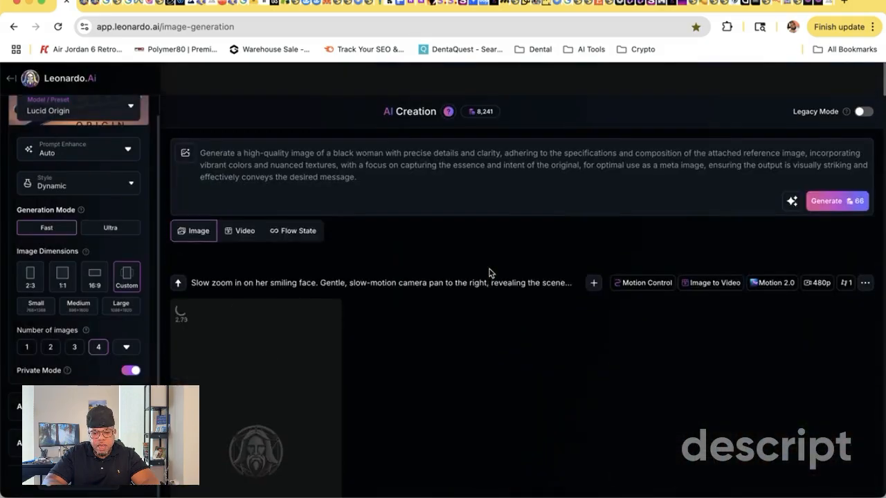
{"action": "scroll", "coordinate": [489, 270], "scroll_direction": "down", "scroll_amount": 8}
{"action": "scroll", "coordinate": [490, 272], "scroll_direction": "down", "scroll_amount": 10}
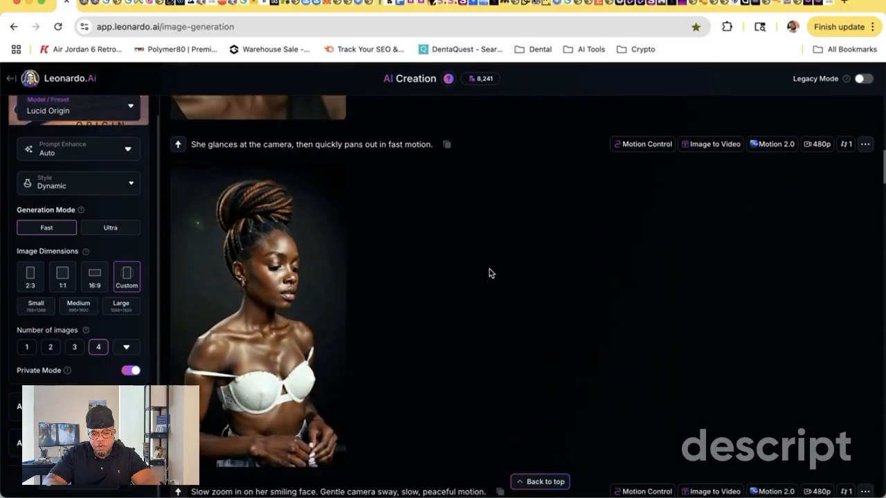
Rewatch the videos in the creation feed, from the gentle camera sway clip back up to the backward-tracking clip
{"action": "scroll", "coordinate": [490, 273], "scroll_direction": "down", "scroll_amount": 6}
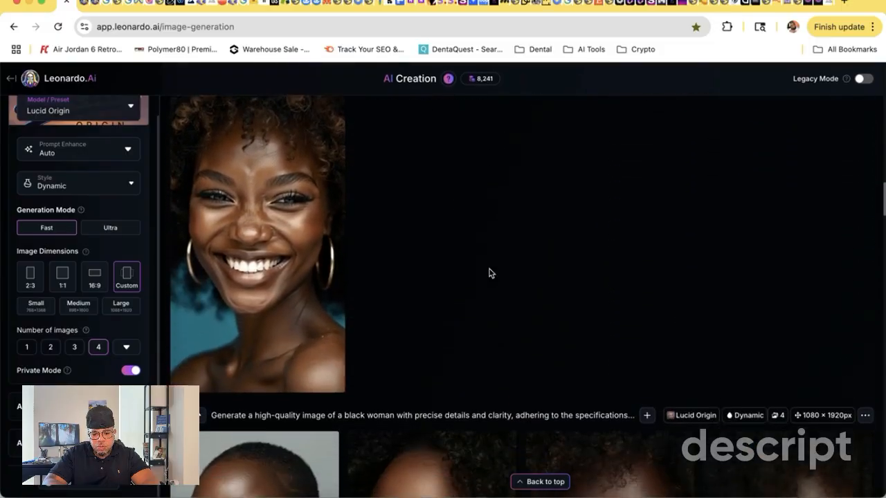
{"action": "scroll", "coordinate": [490, 273], "scroll_direction": "up", "scroll_amount": 1}
{"action": "scroll", "coordinate": [490, 273], "scroll_direction": "up", "scroll_amount": 5}
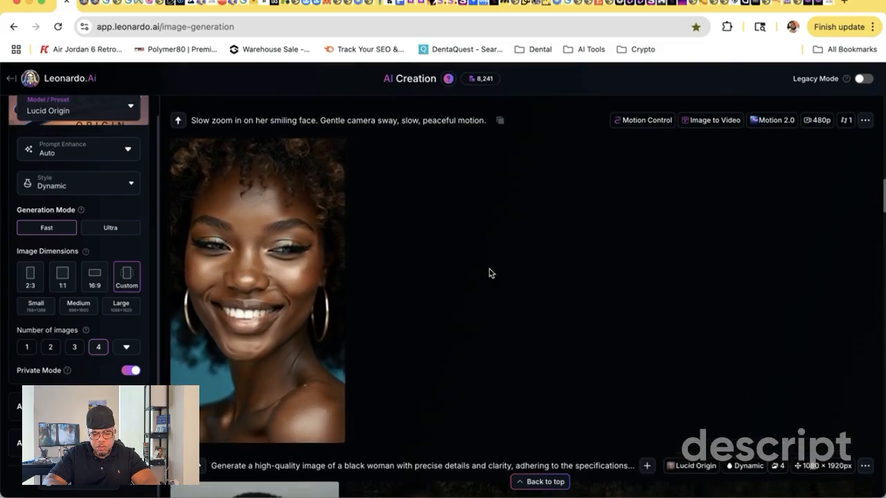
{"action": "scroll", "coordinate": [489, 274], "scroll_direction": "up", "scroll_amount": 2}
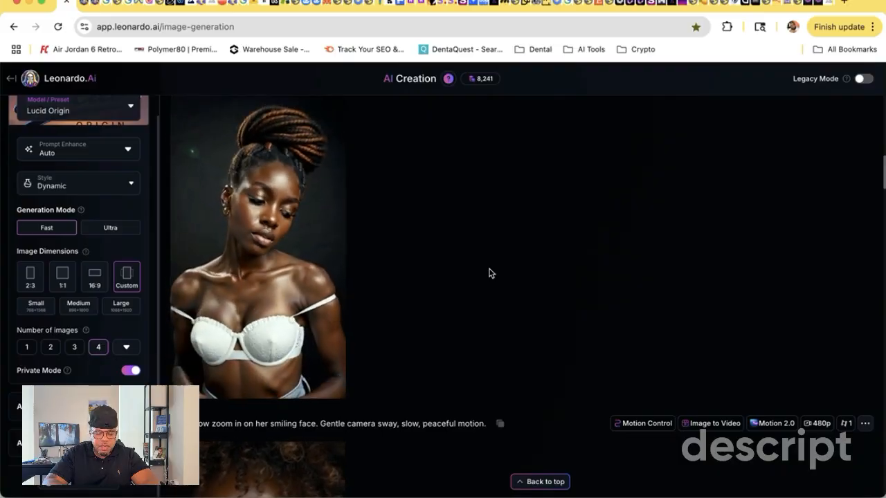
{"action": "scroll", "coordinate": [490, 274], "scroll_direction": "up", "scroll_amount": 10}
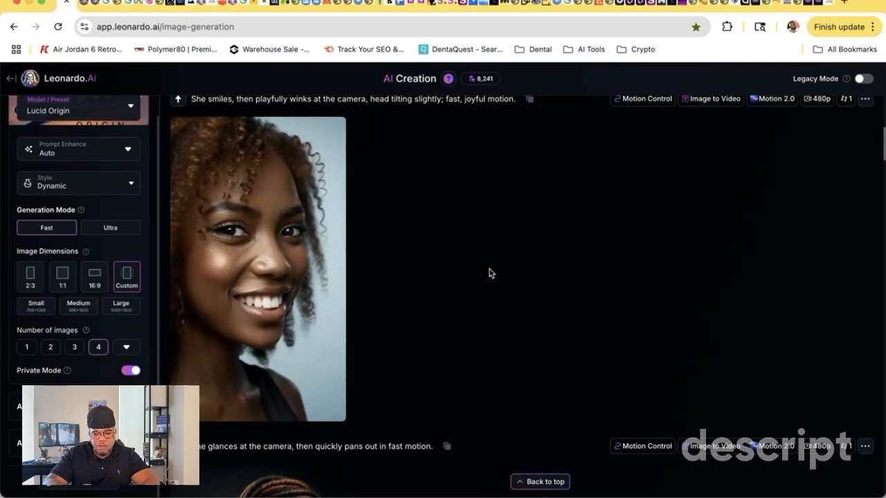
{"action": "scroll", "coordinate": [489, 273], "scroll_direction": "up", "scroll_amount": 10}
{"action": "scroll", "coordinate": [490, 273], "scroll_direction": "down", "scroll_amount": 1}
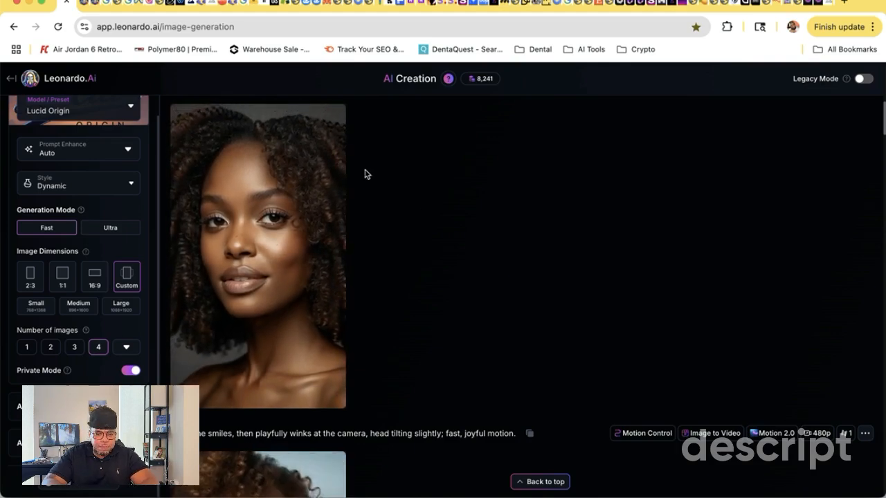
Download the backward-tracking portrait video and the newest slow zoom-in video of the hoop-earring portrait
{"action": "mouse_move", "coordinate": [307, 124]}
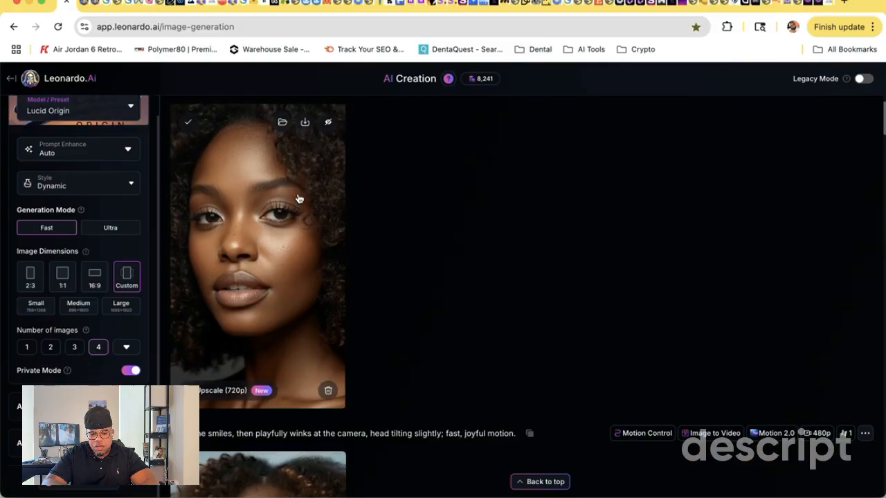
{"action": "left_click", "coordinate": [306, 128]}
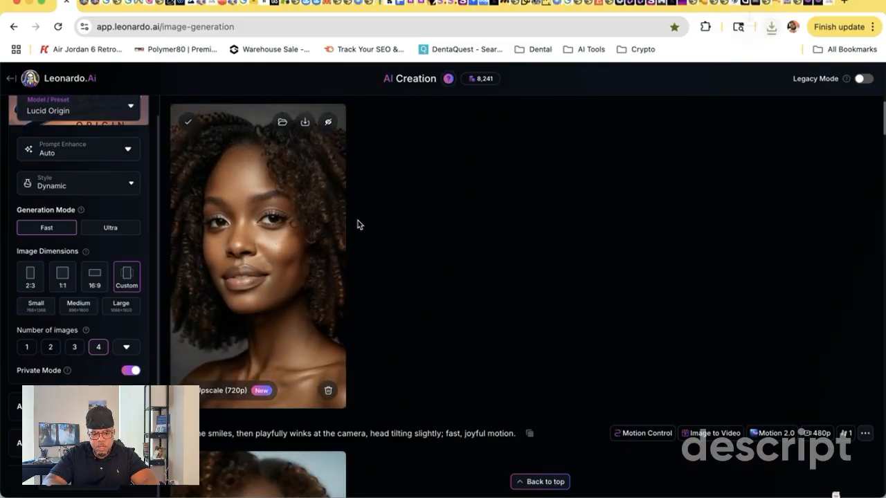
{"action": "scroll", "coordinate": [358, 224], "scroll_direction": "down", "scroll_amount": 10}
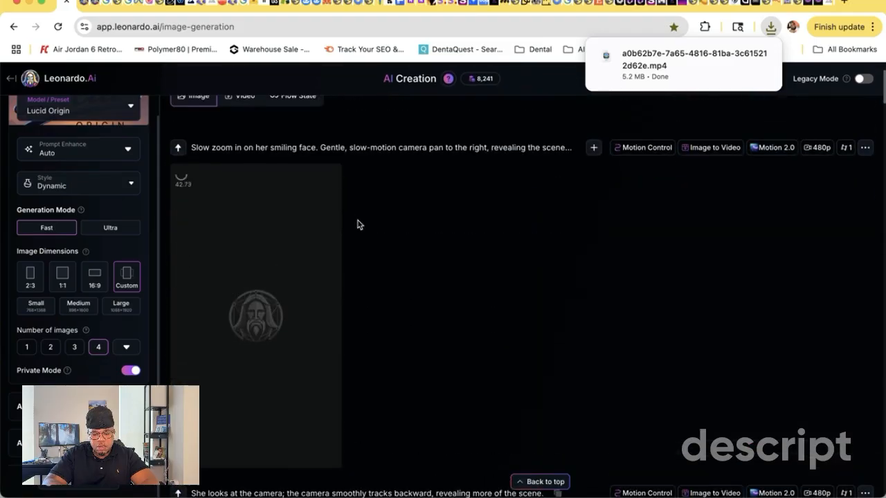
{"action": "scroll", "coordinate": [358, 224], "scroll_direction": "down", "scroll_amount": 5}
{"action": "scroll", "coordinate": [358, 224], "scroll_direction": "up", "scroll_amount": 5}
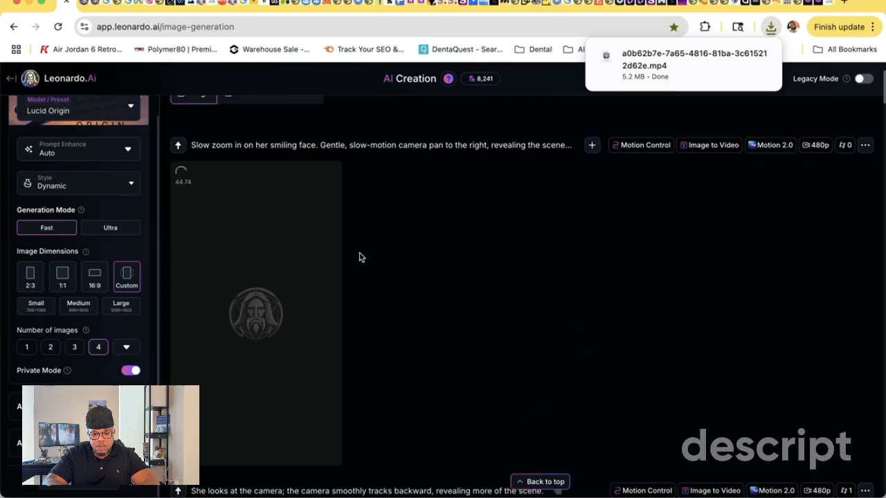
{"action": "scroll", "coordinate": [360, 256], "scroll_direction": "down", "scroll_amount": 1}
{"action": "scroll", "coordinate": [359, 257], "scroll_direction": "up", "scroll_amount": 1}
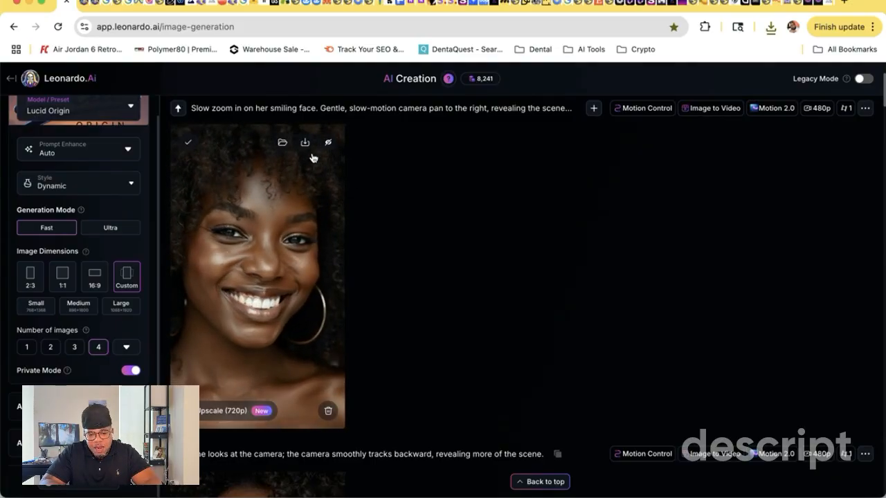
Download the three earlier videos: the playful wink, the fast pan-out and the slow zoom-in with gentle camera sway
{"action": "scroll", "coordinate": [386, 255], "scroll_direction": "down", "scroll_amount": 10}
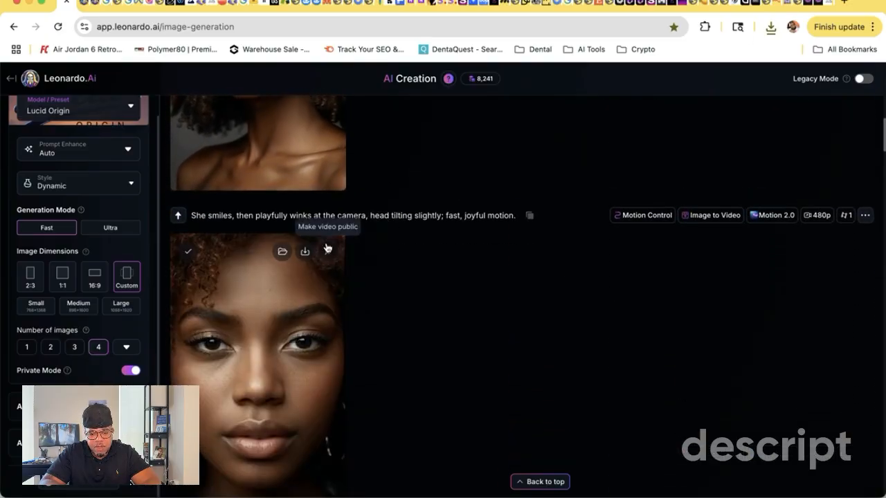
{"action": "left_click", "coordinate": [305, 251]}
{"action": "scroll", "coordinate": [409, 312], "scroll_direction": "down", "scroll_amount": 5}
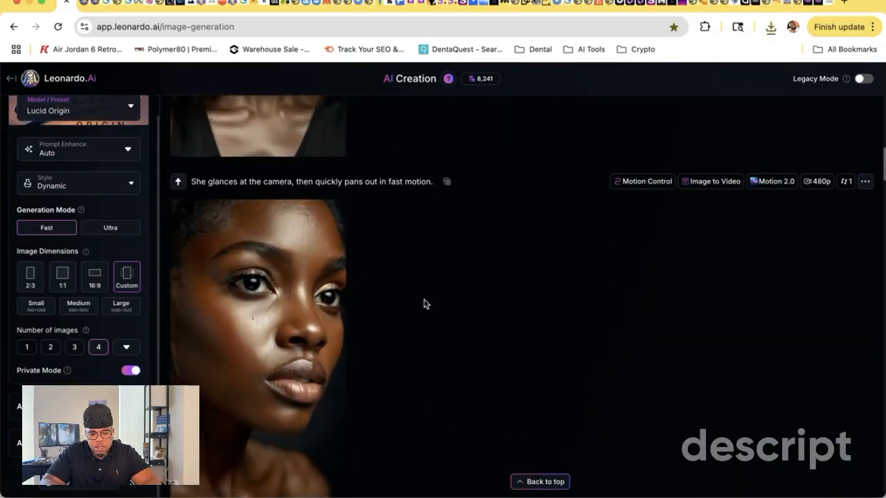
{"action": "scroll", "coordinate": [423, 302], "scroll_direction": "down", "scroll_amount": 5}
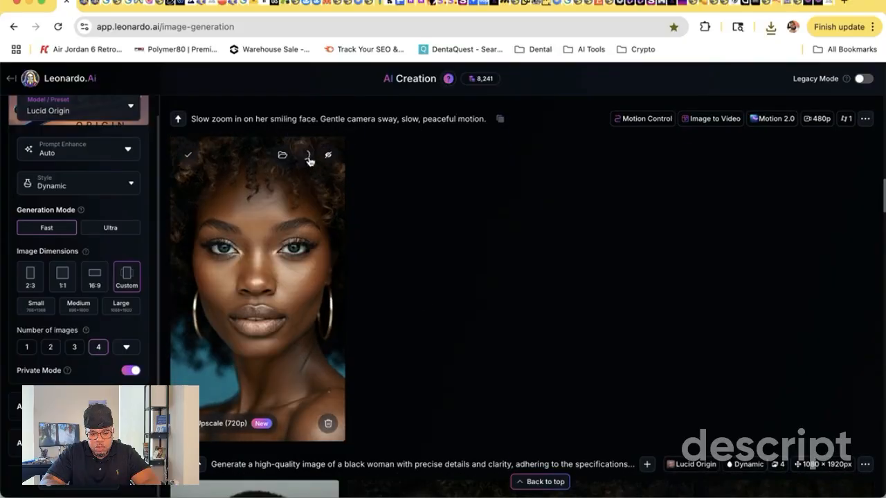
{"action": "left_click", "coordinate": [309, 153]}
{"action": "scroll", "coordinate": [371, 261], "scroll_direction": "down", "scroll_amount": 2}
{"action": "scroll", "coordinate": [372, 262], "scroll_direction": "up", "scroll_amount": 10}
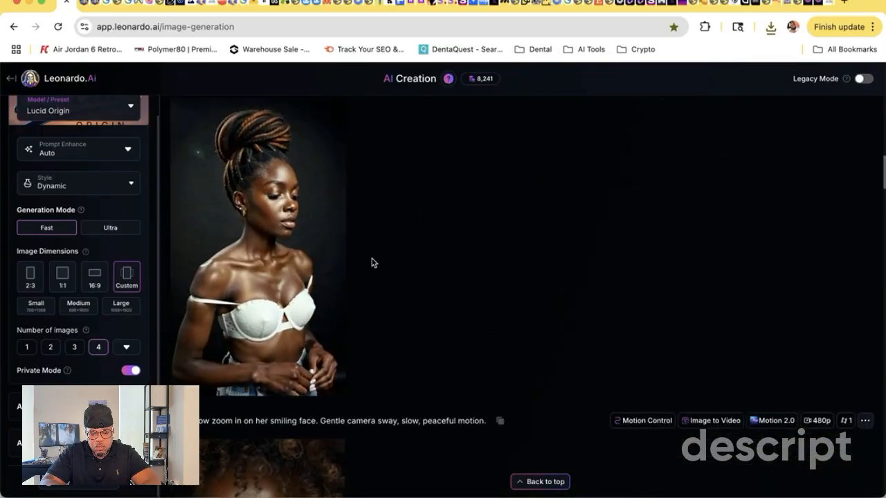
{"action": "scroll", "coordinate": [372, 262], "scroll_direction": "up", "scroll_amount": 15}
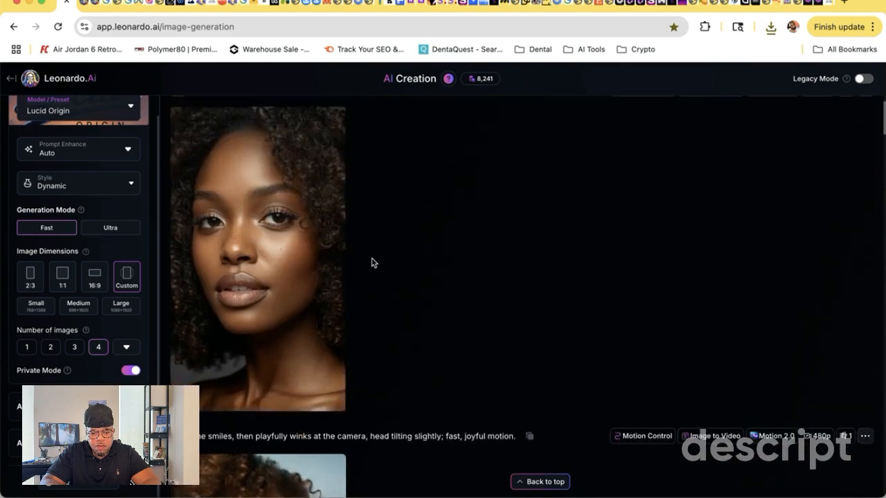
{"action": "scroll", "coordinate": [372, 262], "scroll_direction": "up", "scroll_amount": 10}
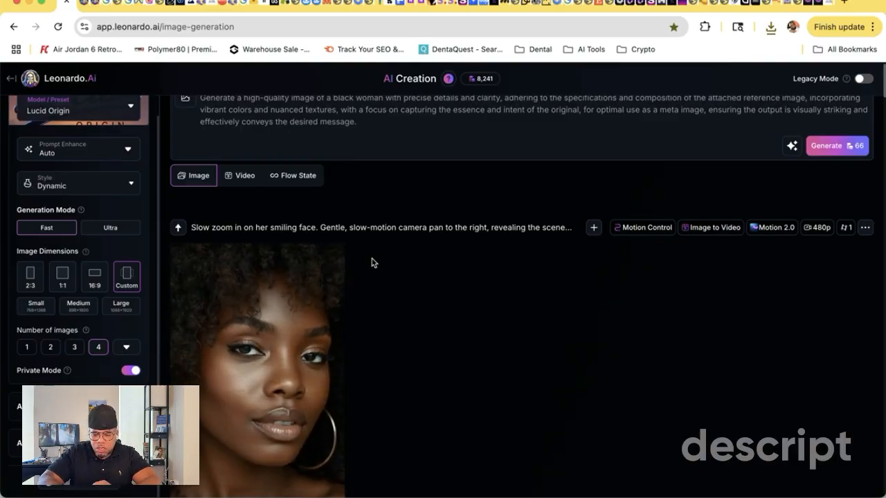
Switch to CapCut, import today's five MP4 videos from the Downloads folder and add them all to the timeline
{"action": "key", "text": "ctrl+Right"}
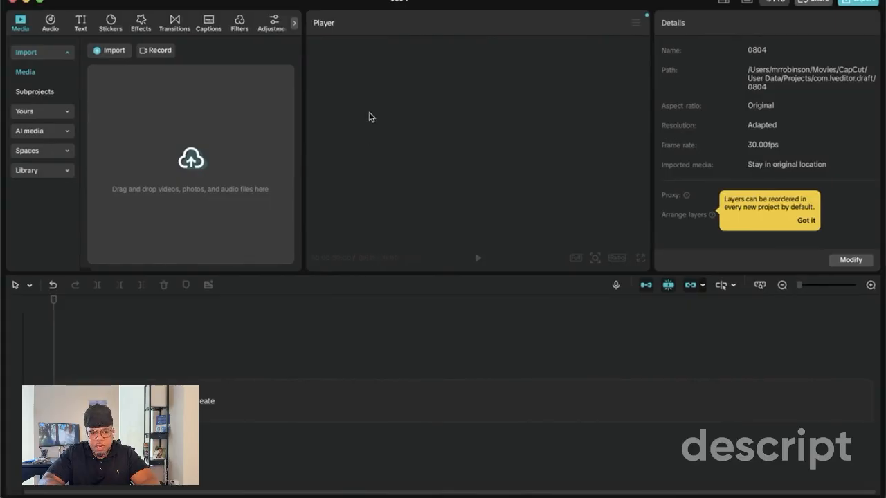
{"action": "left_click", "coordinate": [115, 52]}
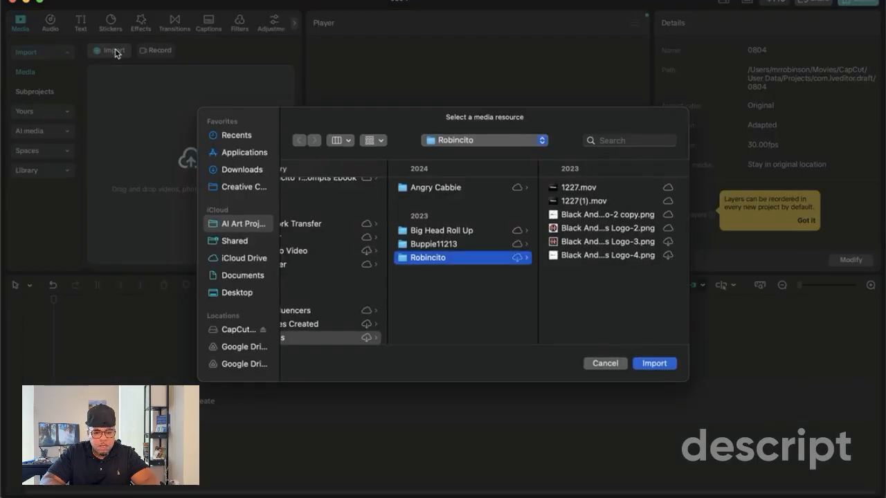
{"action": "left_click", "coordinate": [243, 172]}
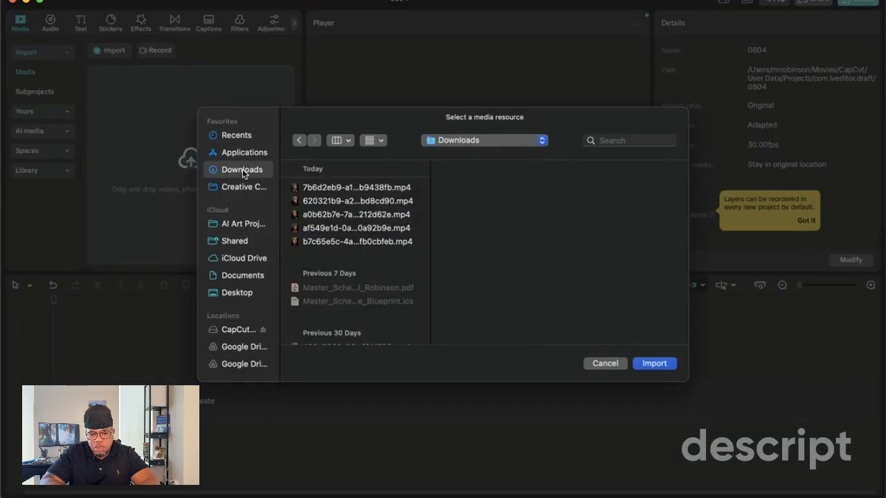
{"action": "left_click", "coordinate": [330, 193]}
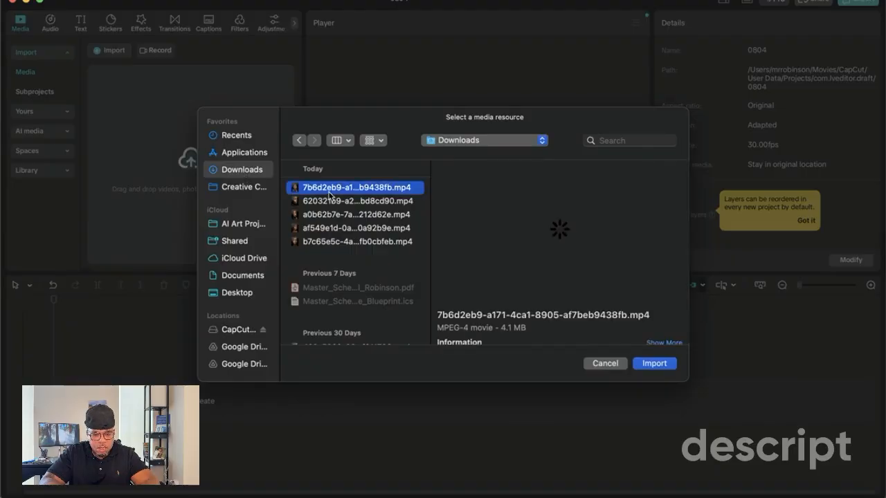
{"action": "left_click", "coordinate": [339, 242], "text": "shift"}
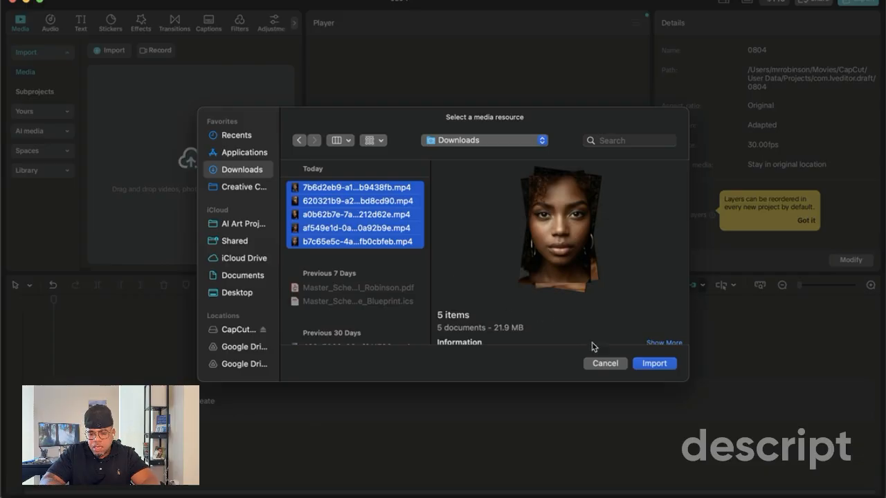
{"action": "left_click", "coordinate": [649, 366]}
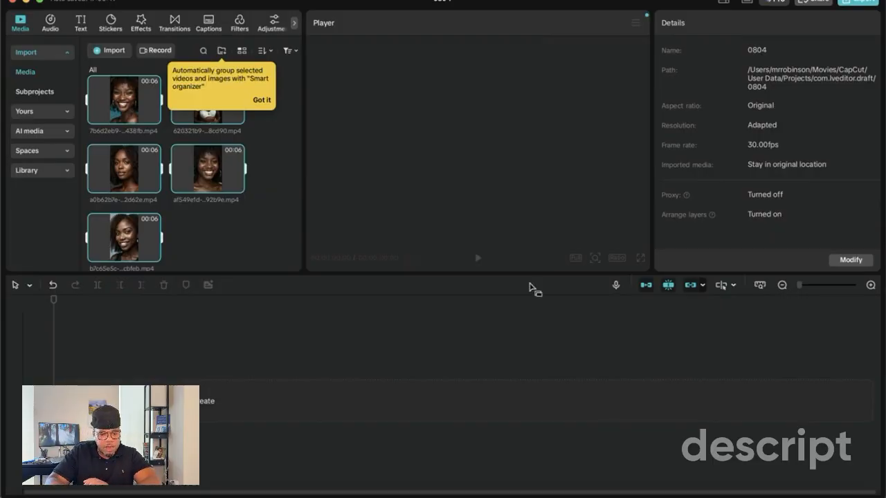
{"action": "mouse_move", "coordinate": [234, 188]}
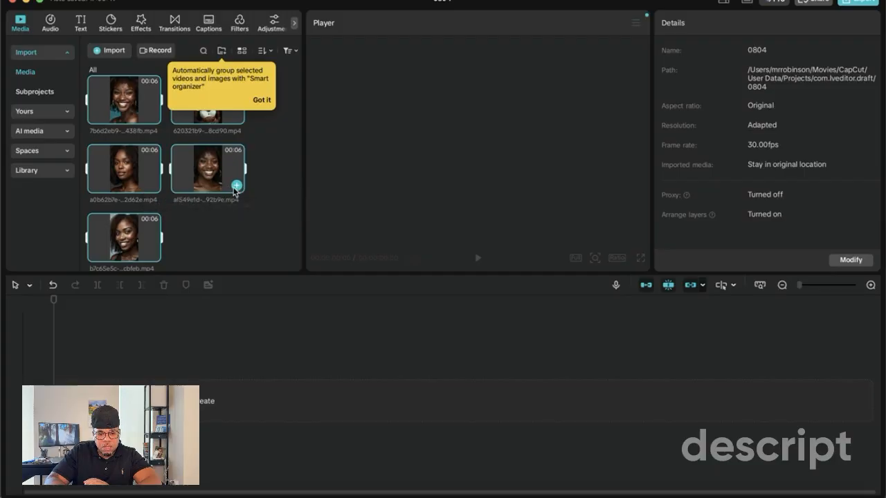
{"action": "left_click", "coordinate": [235, 188]}
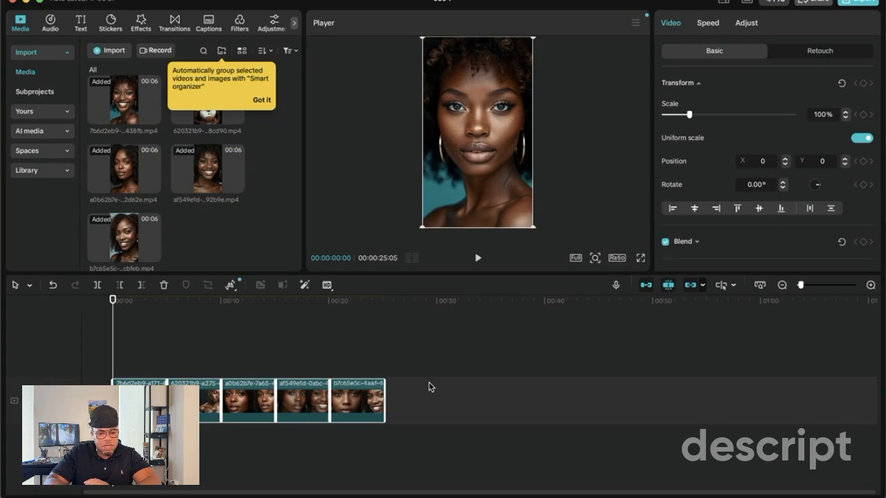
Browse for media to import and open the Robincito folder inside the Logo's folder of AI Art Project
{"action": "left_click", "coordinate": [109, 52]}
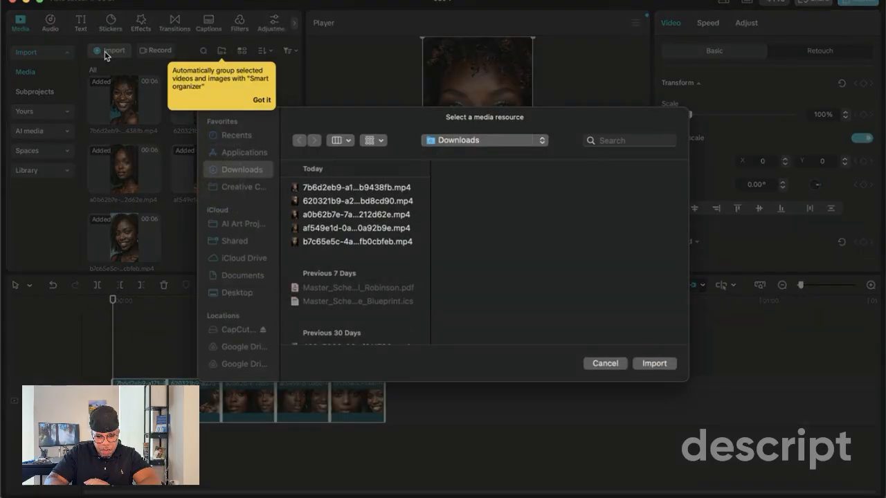
{"action": "left_click", "coordinate": [243, 276]}
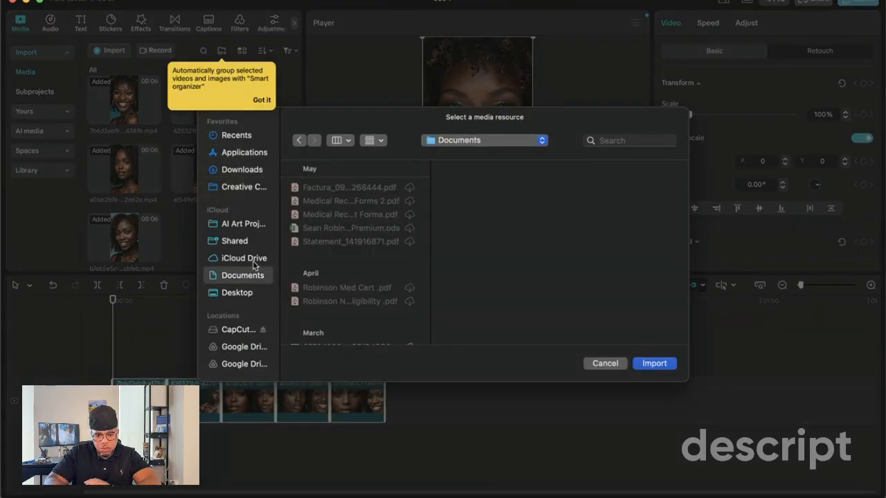
{"action": "left_click", "coordinate": [252, 226]}
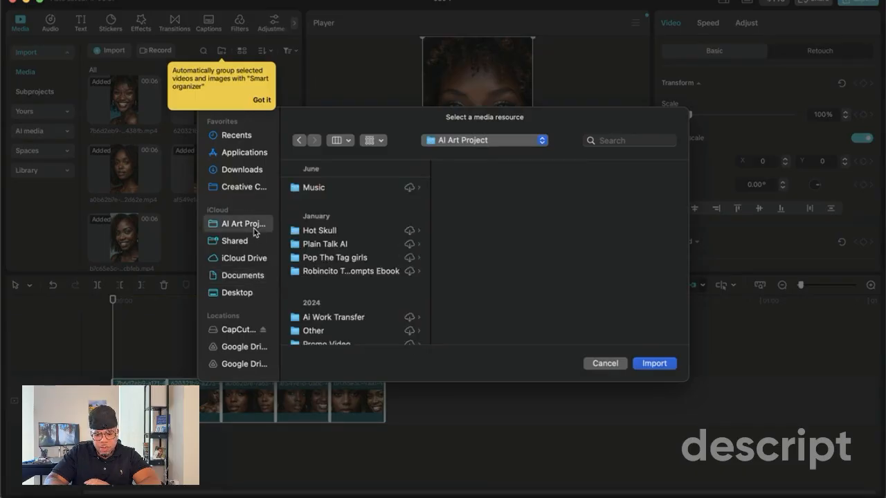
{"action": "left_click", "coordinate": [337, 247]}
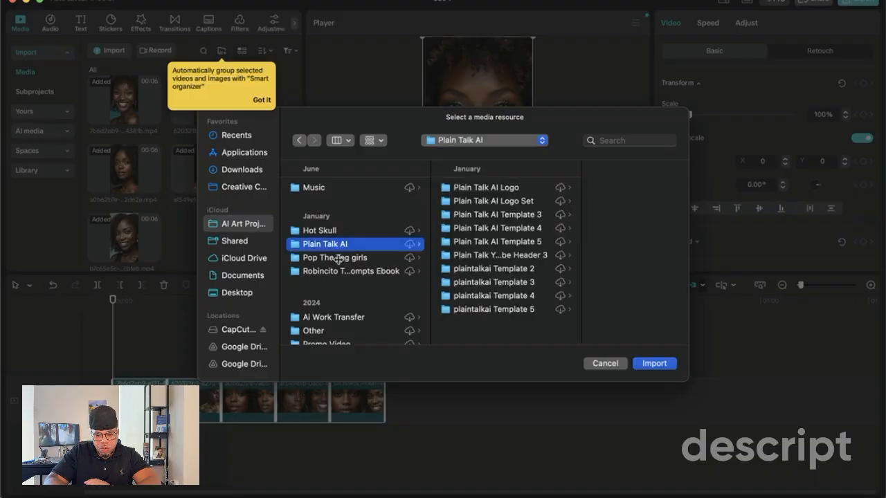
{"action": "left_click", "coordinate": [337, 259]}
{"action": "left_click", "coordinate": [339, 272]}
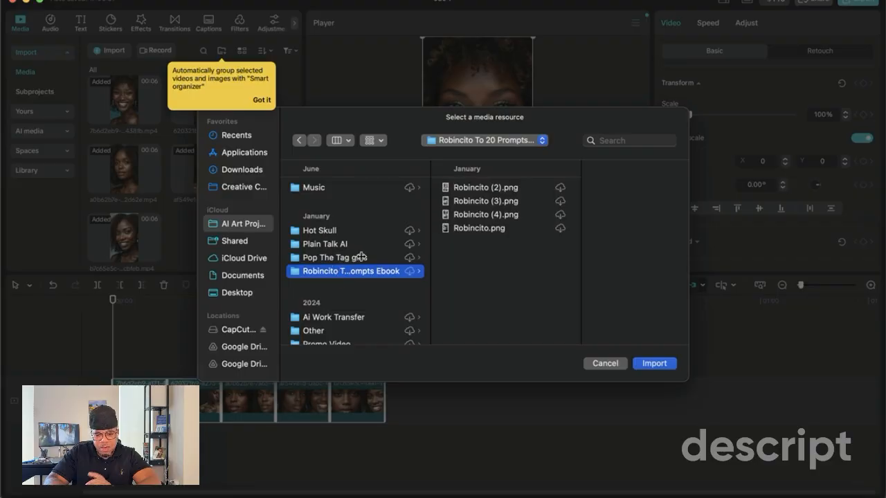
{"action": "scroll", "coordinate": [359, 291], "scroll_direction": "down", "scroll_amount": 5}
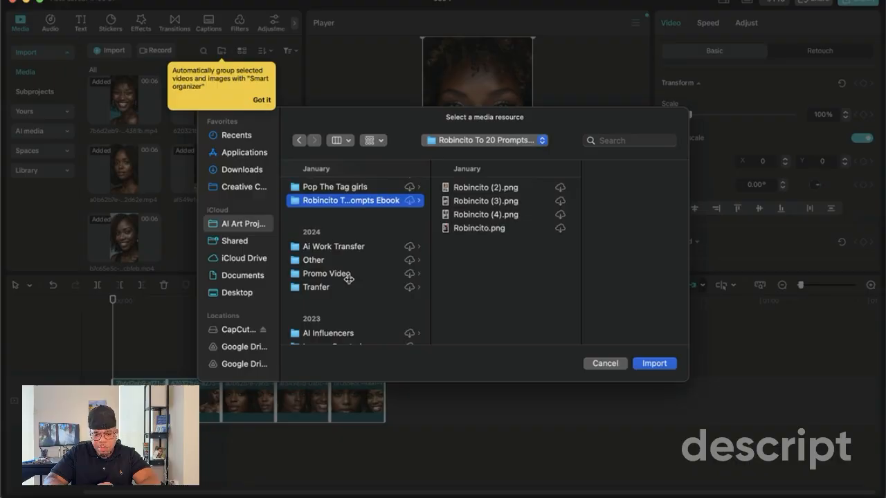
{"action": "scroll", "coordinate": [355, 277], "scroll_direction": "up", "scroll_amount": 5}
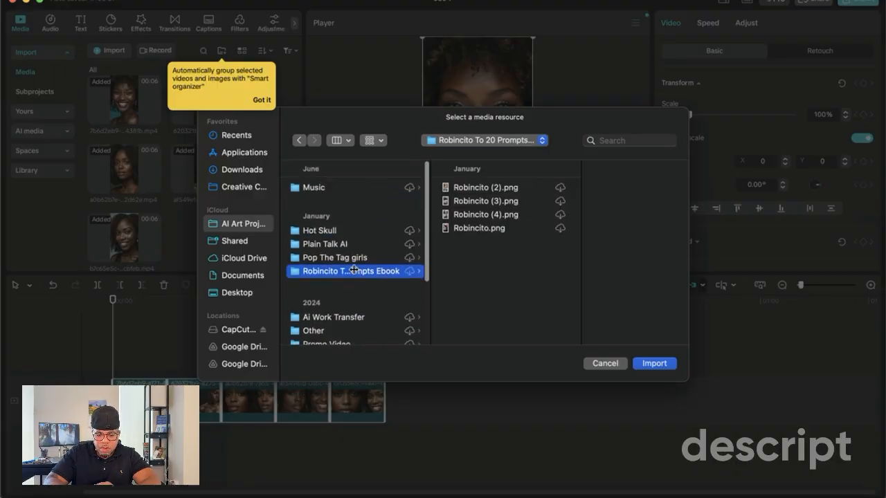
{"action": "scroll", "coordinate": [354, 281], "scroll_direction": "down", "scroll_amount": 3}
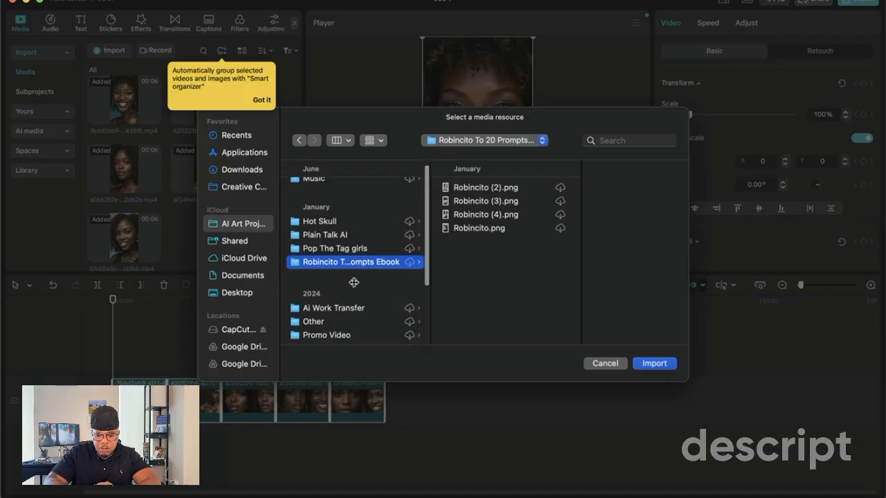
{"action": "scroll", "coordinate": [363, 270], "scroll_direction": "down", "scroll_amount": 6}
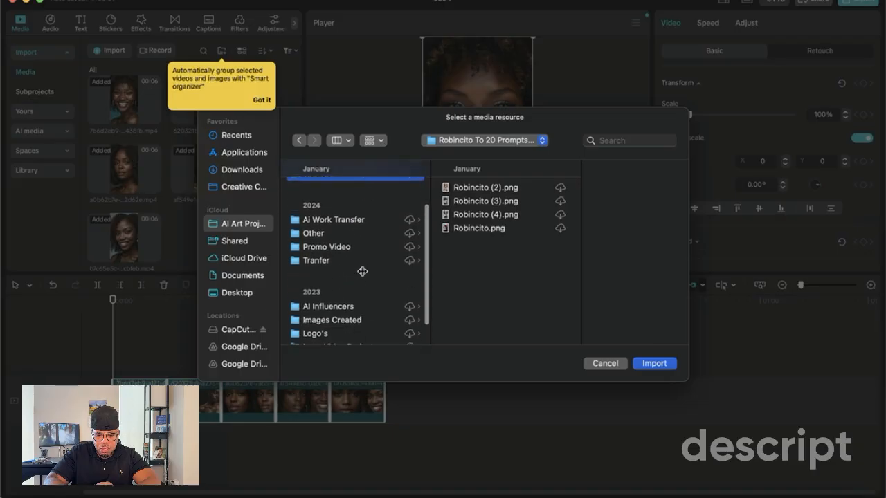
{"action": "left_click", "coordinate": [335, 293]}
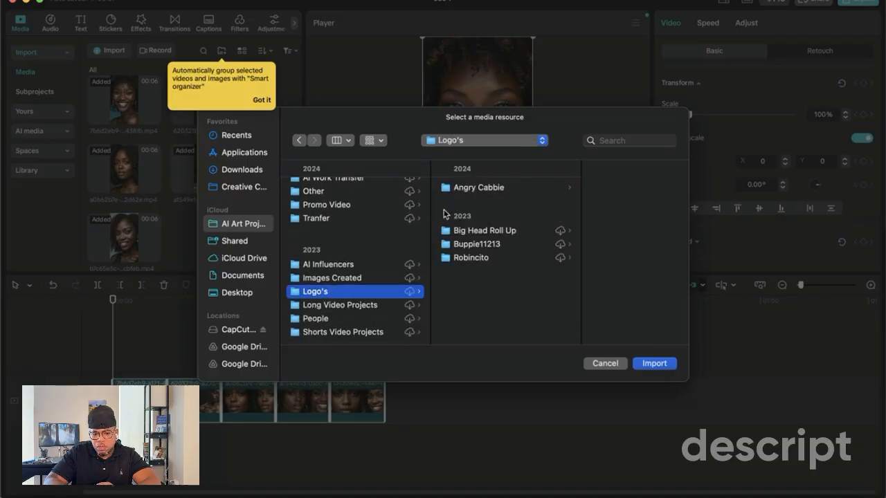
{"action": "left_click", "coordinate": [468, 259]}
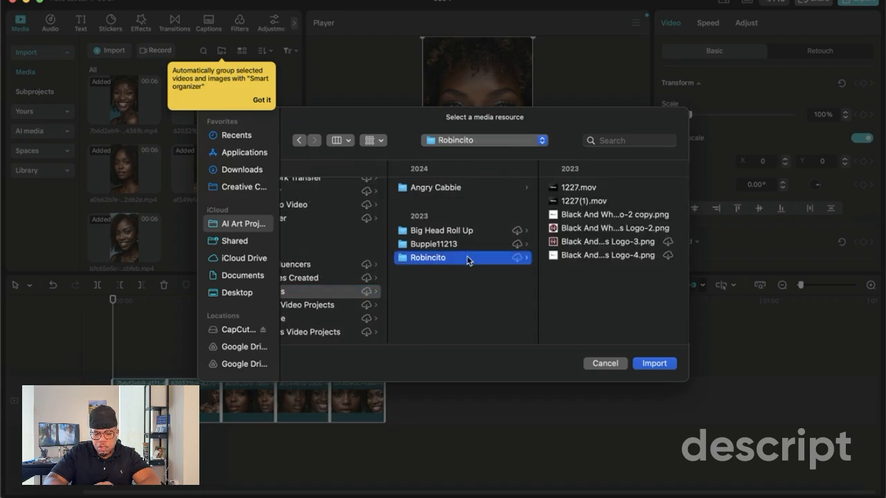
Import the Logo-2 copy and Logo-2 PNG files and place the round red logo after the last video clip
{"action": "left_click", "coordinate": [573, 203]}
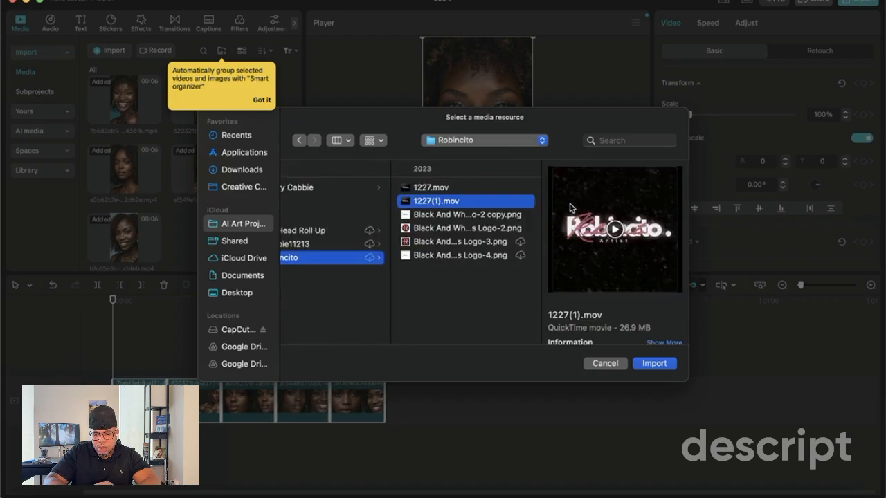
{"action": "left_click", "coordinate": [509, 215]}
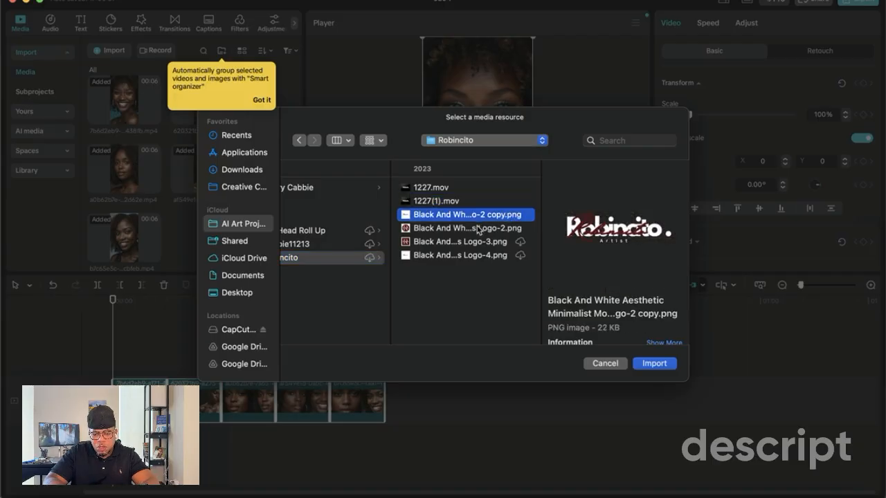
{"action": "left_click", "coordinate": [484, 229], "text": "shift"}
{"action": "left_click", "coordinate": [640, 364]}
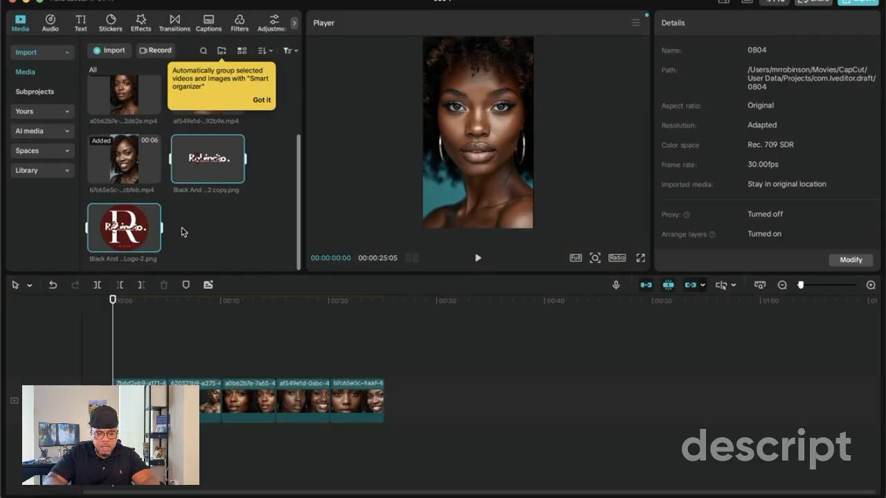
{"action": "left_click", "coordinate": [205, 231]}
{"action": "left_click_drag", "start_coordinate": [142, 228], "coordinate": [407, 406]}
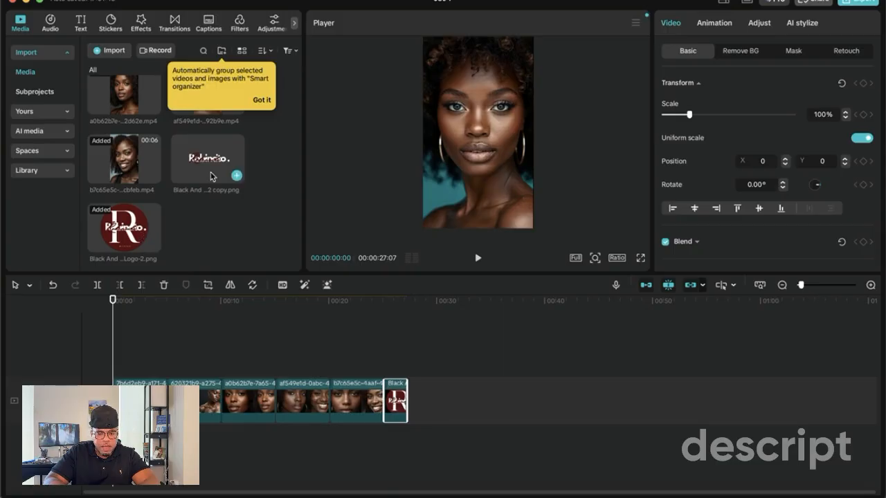
Overlay the wordmark logo on a track above the first clip, scaled to 65% and positioned at about X 390, Y -1520
{"action": "left_click_drag", "start_coordinate": [211, 164], "coordinate": [152, 358]}
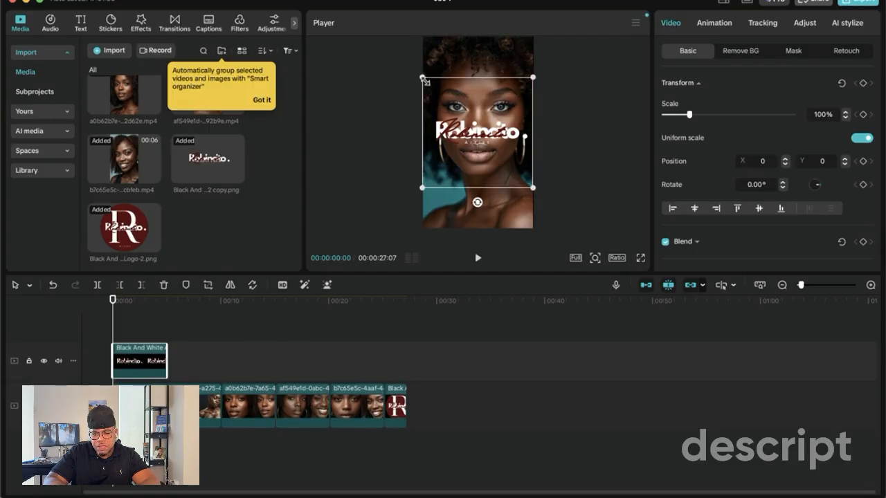
{"action": "left_click_drag", "start_coordinate": [424, 81], "coordinate": [449, 106]}
{"action": "left_click_drag", "start_coordinate": [471, 140], "coordinate": [487, 213]}
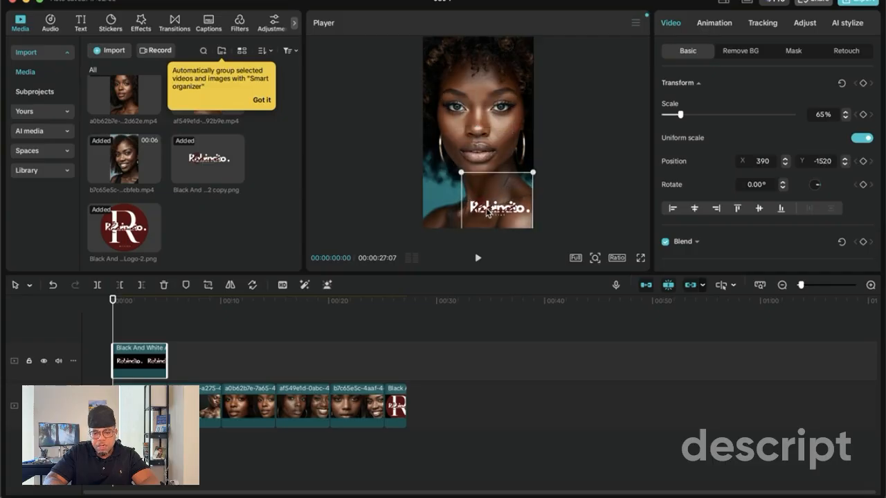
Play the assembled sequence to review the portrait clips and the logo overlay
{"action": "left_click", "coordinate": [373, 182]}
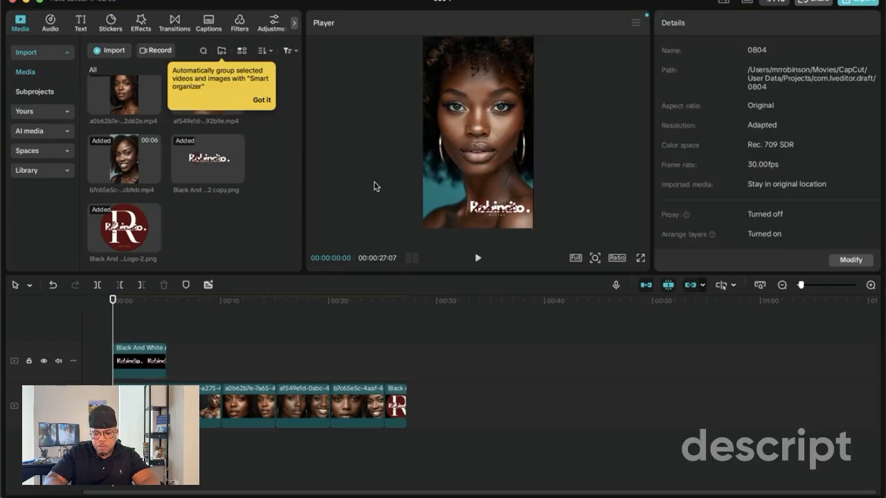
{"action": "left_click", "coordinate": [476, 259]}
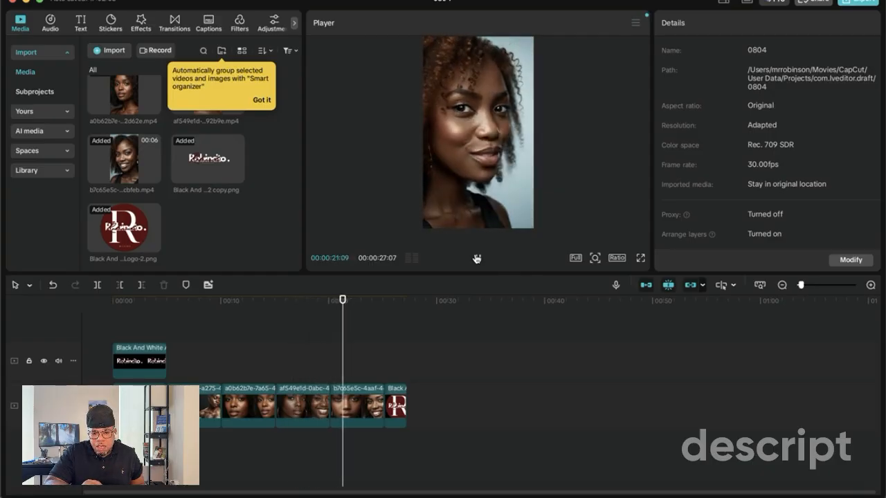
{"action": "left_click", "coordinate": [477, 258]}
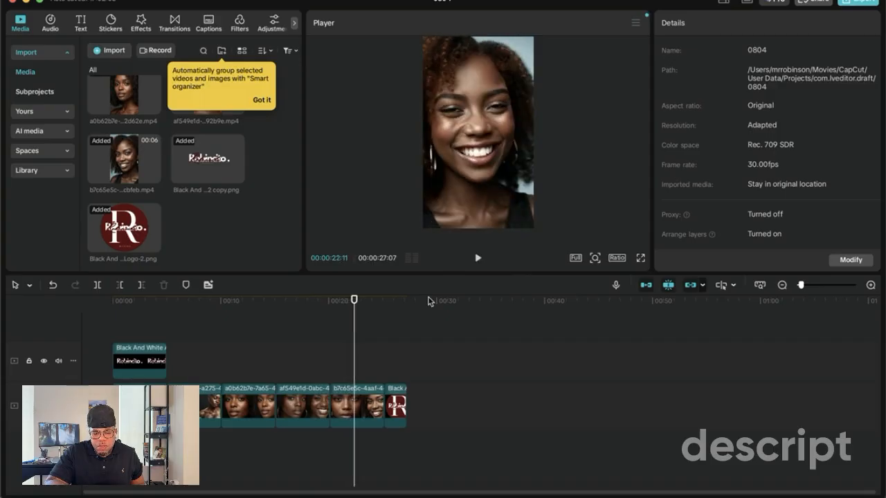
Move the third clip (a0b62b7e) to the start of the main track
{"action": "left_click", "coordinate": [269, 409]}
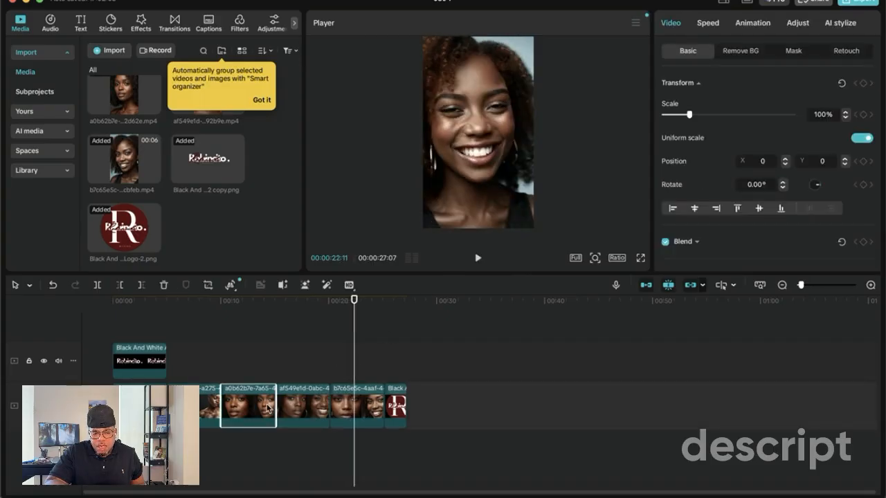
{"action": "left_click", "coordinate": [242, 368]}
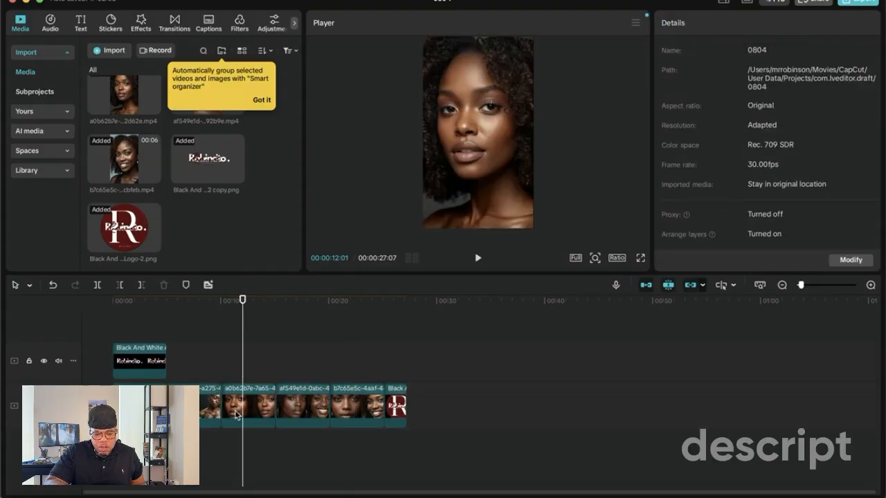
{"action": "left_click_drag", "start_coordinate": [257, 412], "coordinate": [124, 411]}
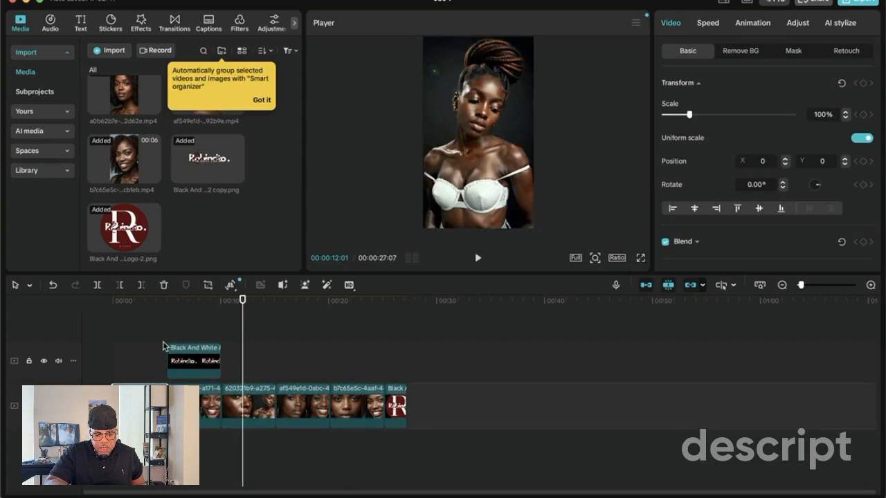
{"action": "left_click", "coordinate": [141, 347]}
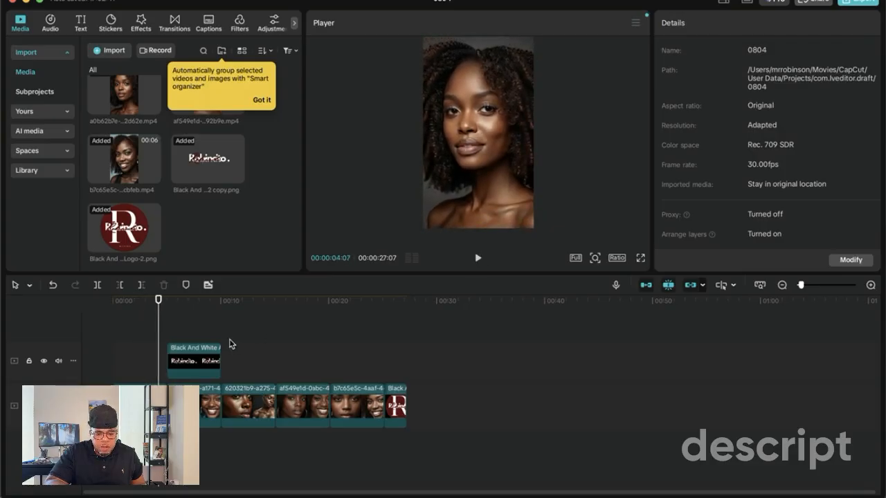
Reposition the a0b62b7e clip as the last portrait, just before the round logo, and check frames of the neighbouring clips
{"action": "left_click", "coordinate": [140, 406]}
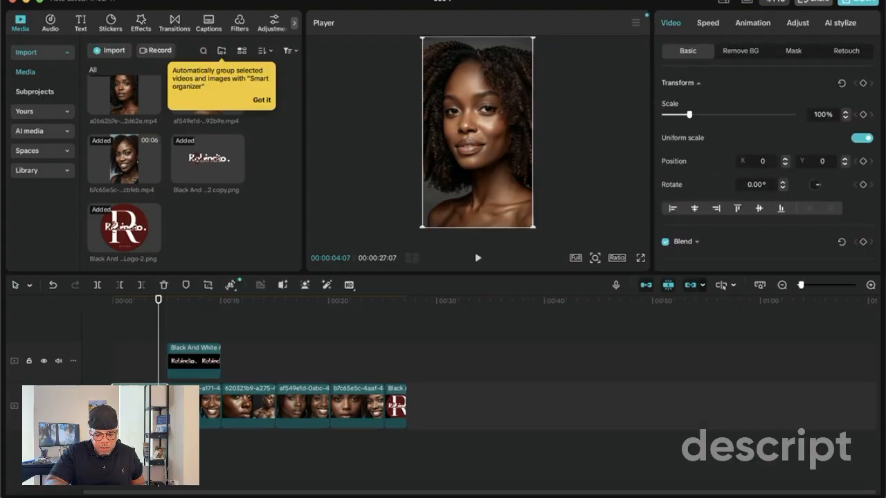
{"action": "left_click_drag", "start_coordinate": [160, 406], "coordinate": [334, 415]}
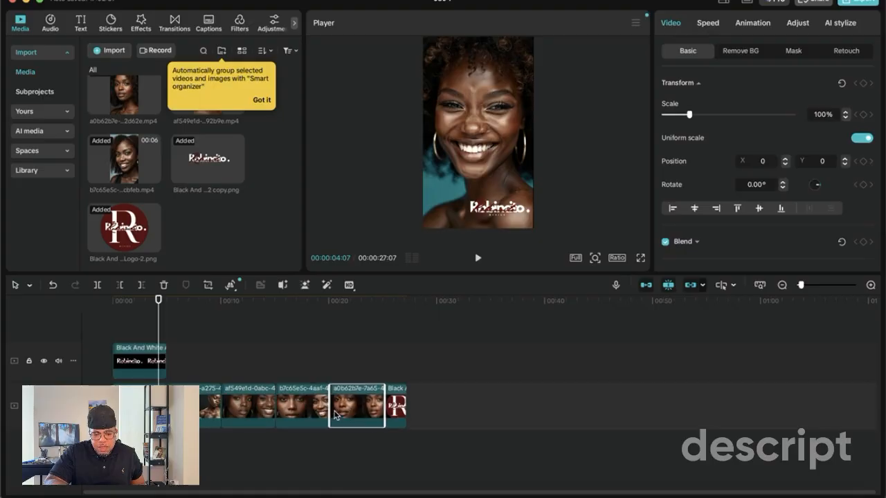
{"action": "left_click", "coordinate": [301, 375]}
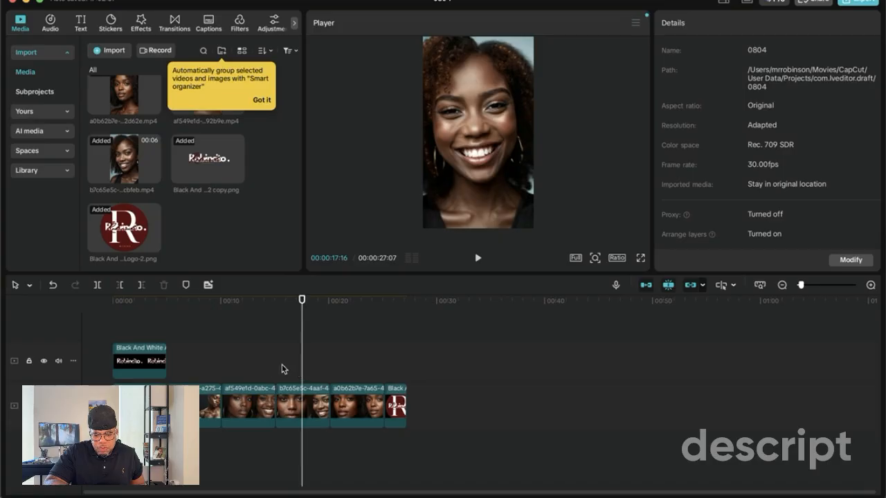
{"action": "left_click", "coordinate": [284, 369]}
{"action": "left_click", "coordinate": [254, 372]}
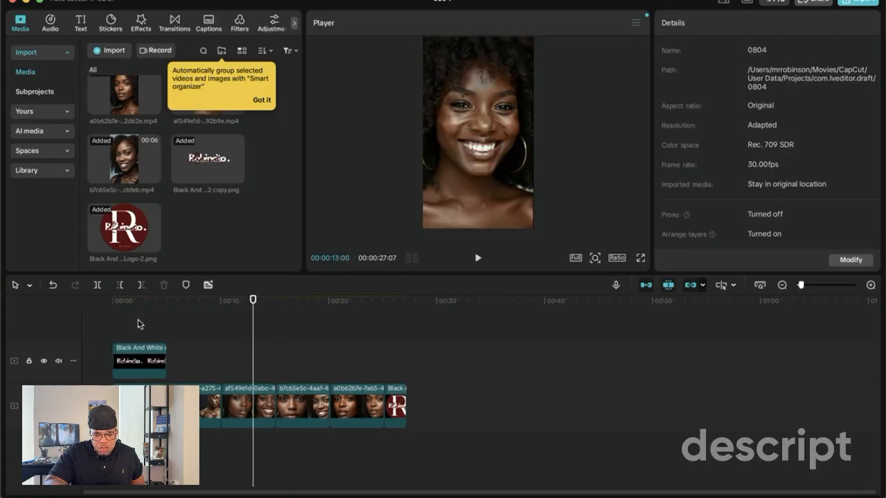
Extend the wordmark overlay across all five portrait clips, ending where the round logo starts
{"action": "left_click", "coordinate": [117, 331]}
{"action": "left_click", "coordinate": [148, 360]}
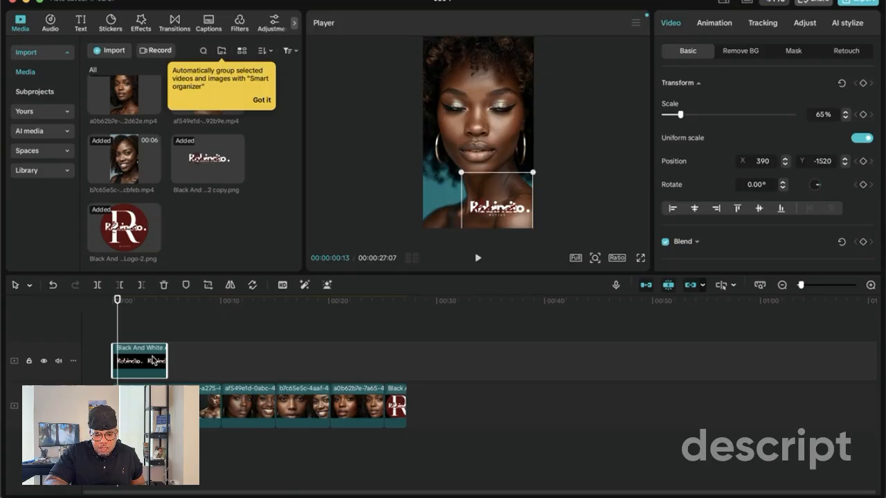
{"action": "left_click_drag", "start_coordinate": [166, 360], "coordinate": [385, 360]}
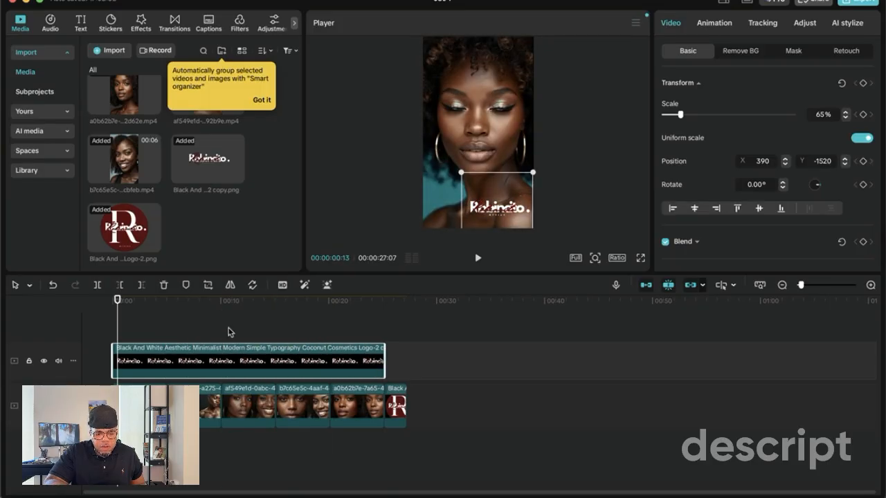
Play the sequence from the beginning to review the new clip order and the extended wordmark
{"action": "left_click", "coordinate": [111, 330]}
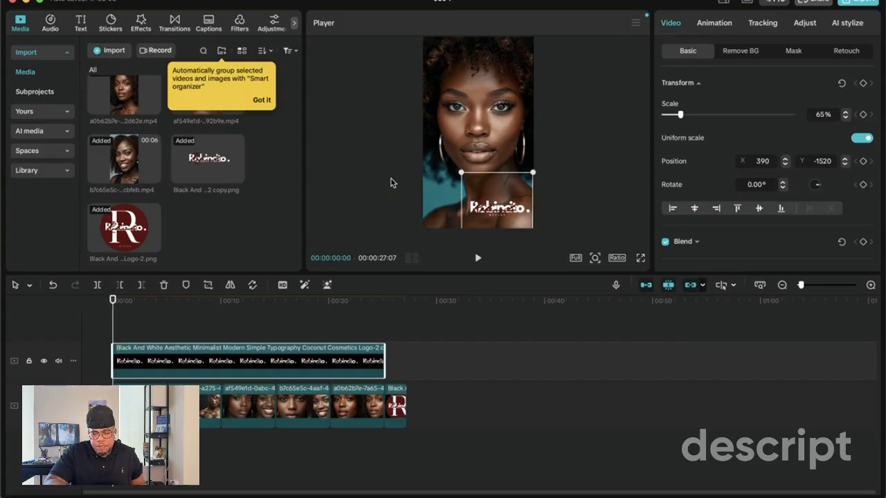
{"action": "left_click", "coordinate": [391, 179]}
{"action": "left_click", "coordinate": [477, 258]}
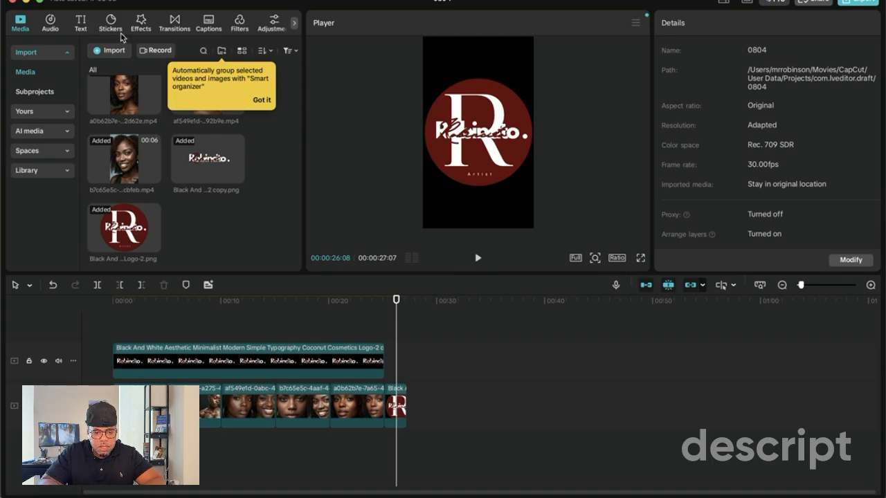
Add the Swipe Left transition between the first two portrait clips, accepting duplicate frames to keep the clip lengths
{"action": "left_click", "coordinate": [171, 28]}
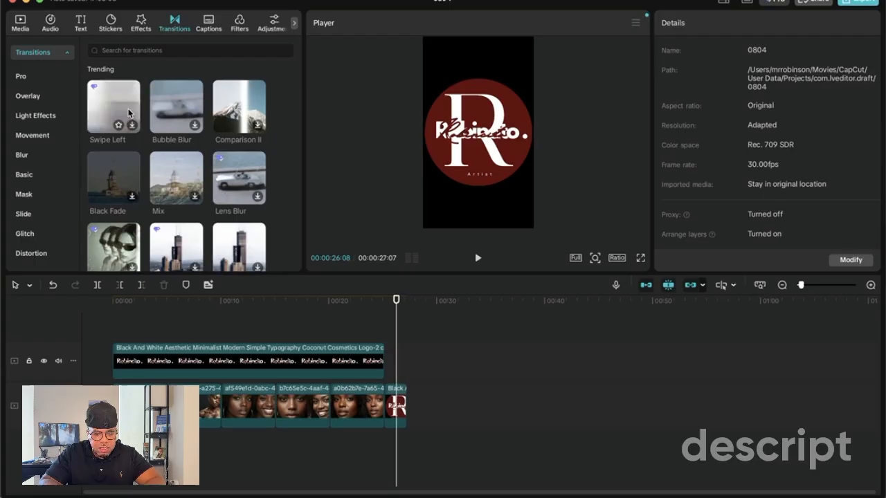
{"action": "left_click_drag", "start_coordinate": [116, 113], "coordinate": [134, 316]}
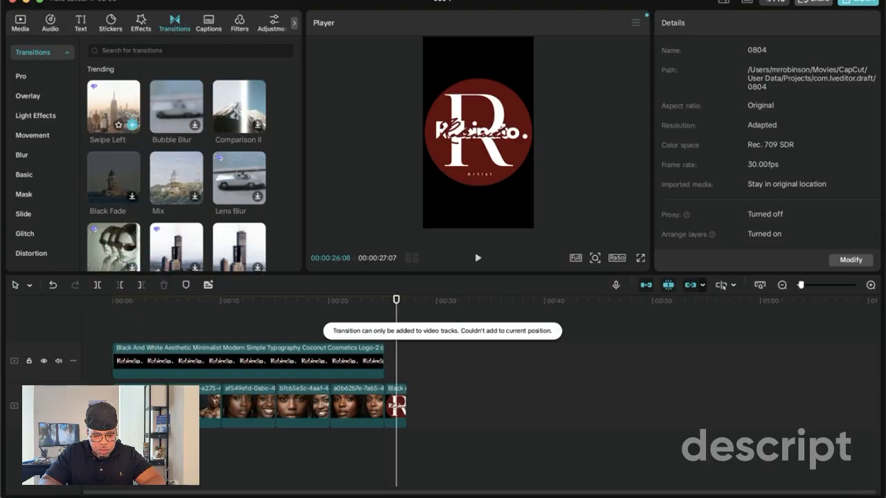
{"action": "left_click", "coordinate": [132, 125]}
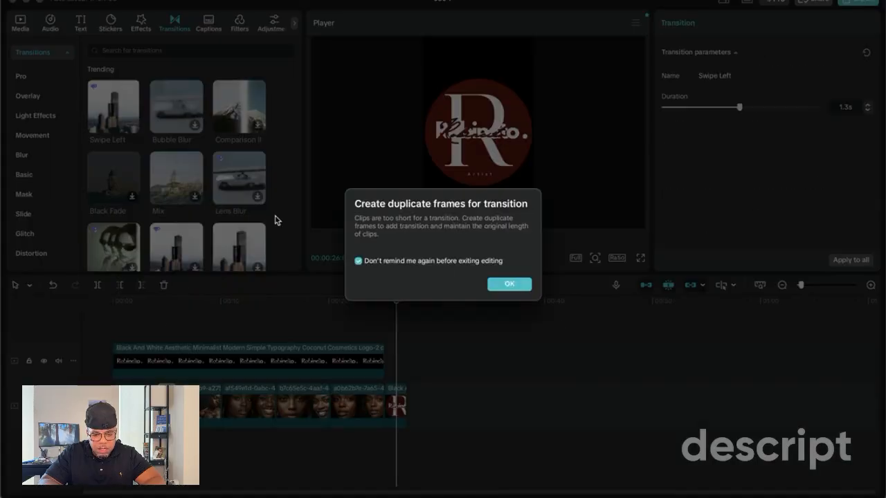
{"action": "left_click", "coordinate": [509, 283]}
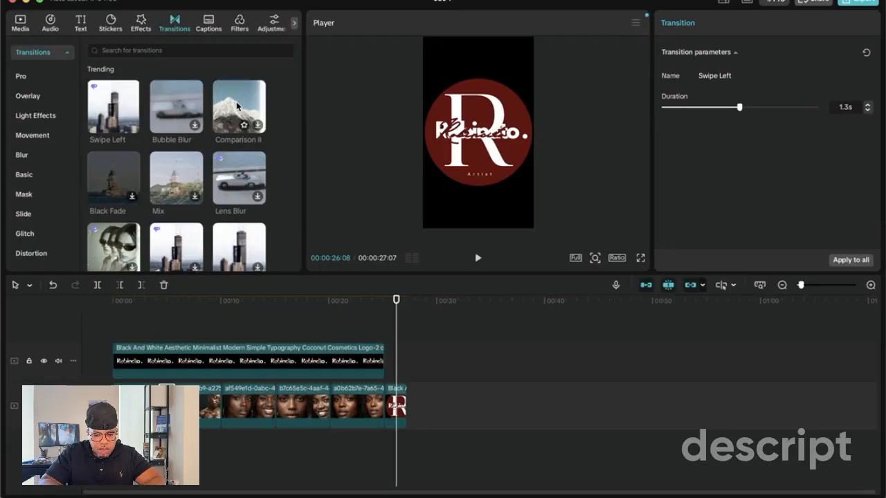
Add Comparison II, Film Flicker, Delay Zoom and Pull in transitions, in that order, to the remaining four cuts up to the round logo
{"action": "left_click_drag", "start_coordinate": [237, 105], "coordinate": [220, 409]}
{"action": "scroll", "coordinate": [138, 207], "scroll_direction": "down", "scroll_amount": 2}
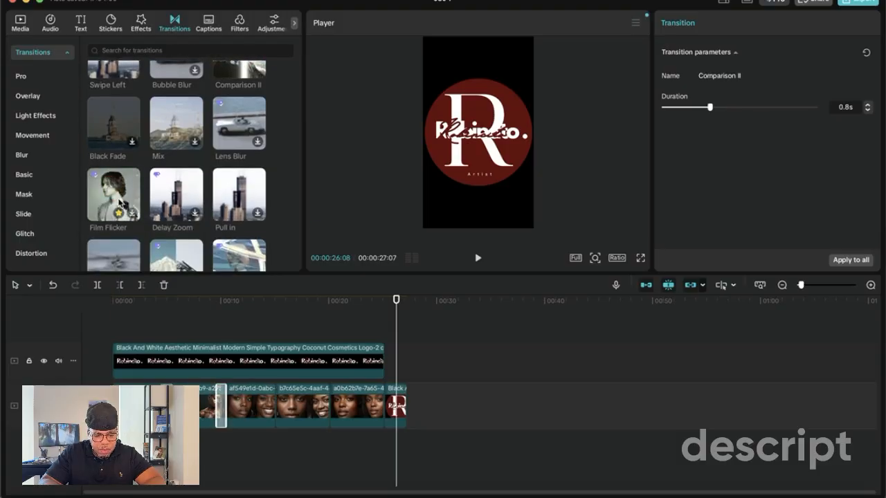
{"action": "left_click_drag", "start_coordinate": [120, 204], "coordinate": [274, 406]}
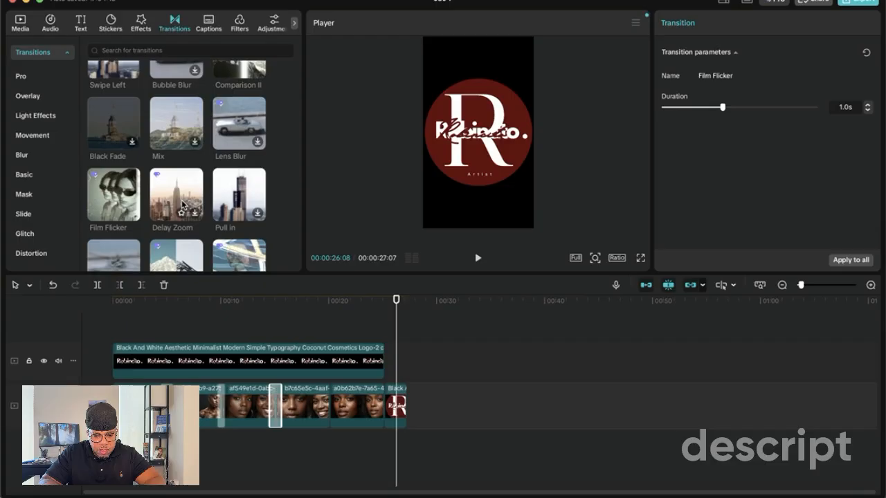
{"action": "left_click_drag", "start_coordinate": [182, 202], "coordinate": [324, 407]}
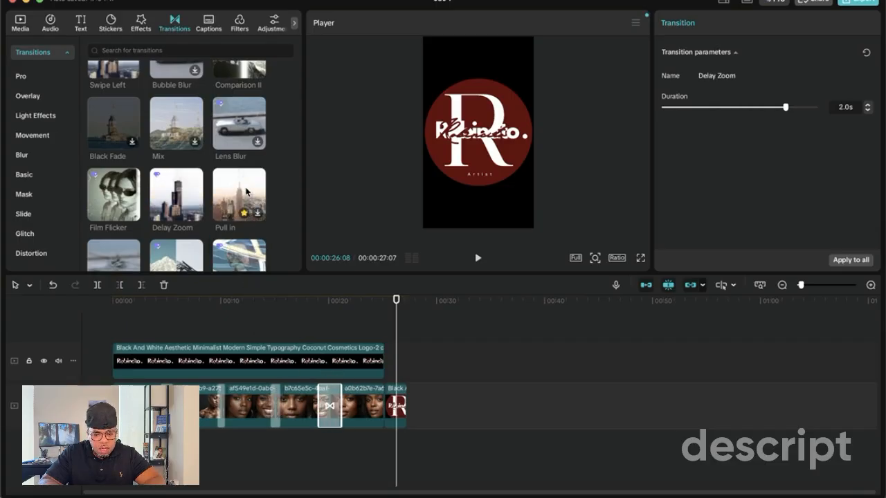
{"action": "left_click_drag", "start_coordinate": [247, 201], "coordinate": [383, 407]}
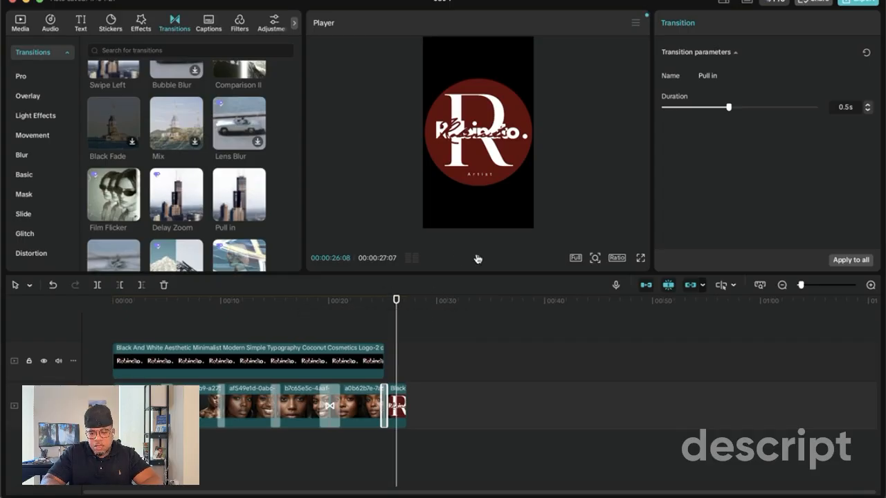
Play the whole sequence to review the transitions between the clips and into the round logo
{"action": "left_click", "coordinate": [477, 259]}
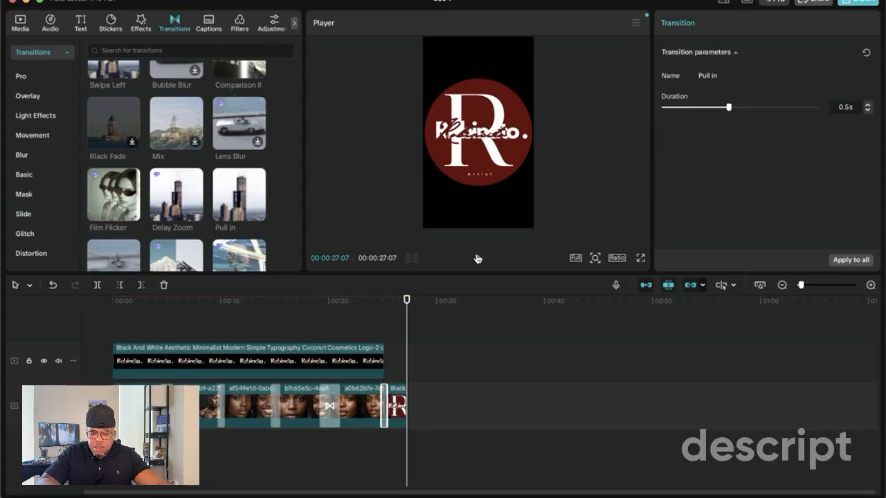
{"action": "left_click", "coordinate": [478, 258]}
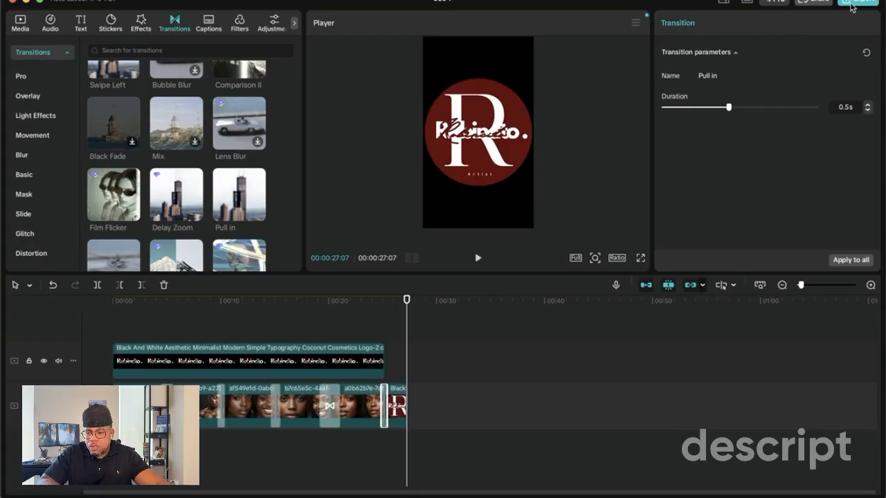
Open the export settings and select the Shorts Video Projects folder as the export location
{"action": "left_click", "coordinate": [859, 5]}
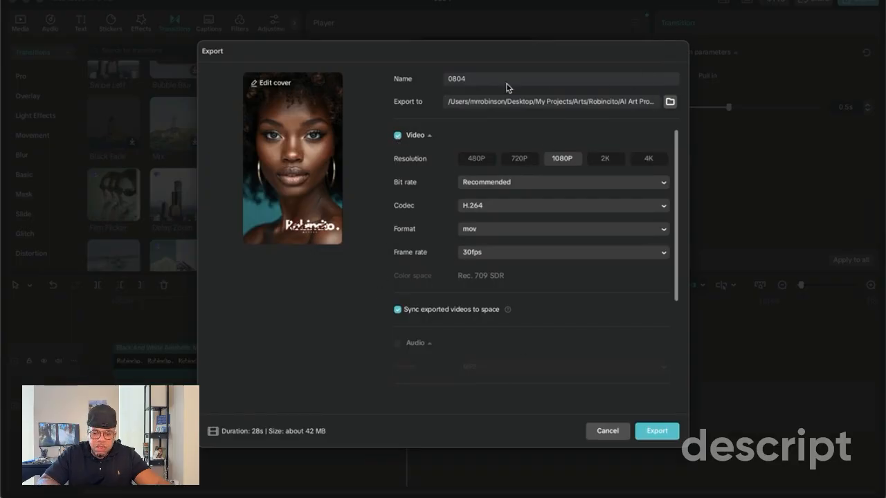
{"action": "left_click", "coordinate": [668, 102]}
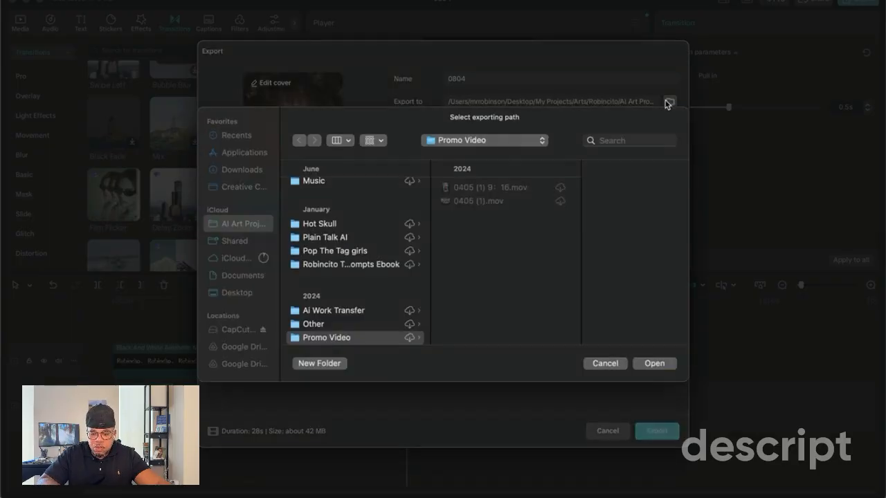
{"action": "scroll", "coordinate": [339, 315], "scroll_direction": "down", "scroll_amount": 3}
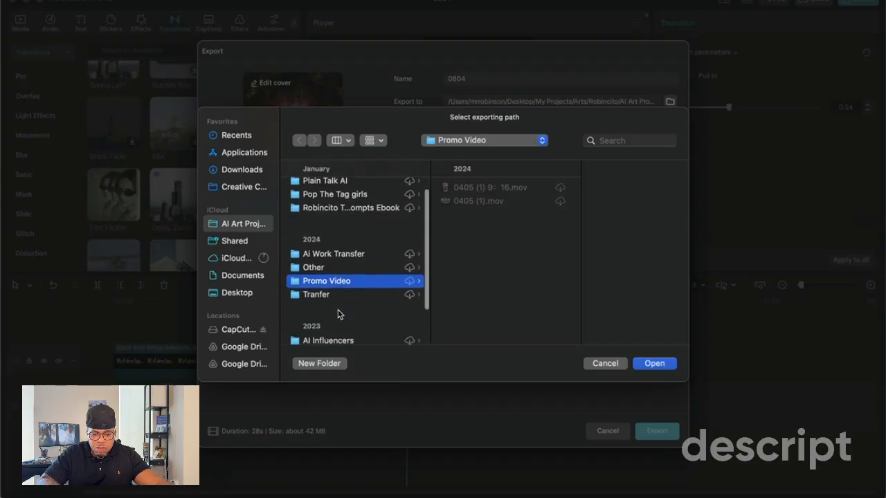
{"action": "scroll", "coordinate": [350, 315], "scroll_direction": "down", "scroll_amount": 2}
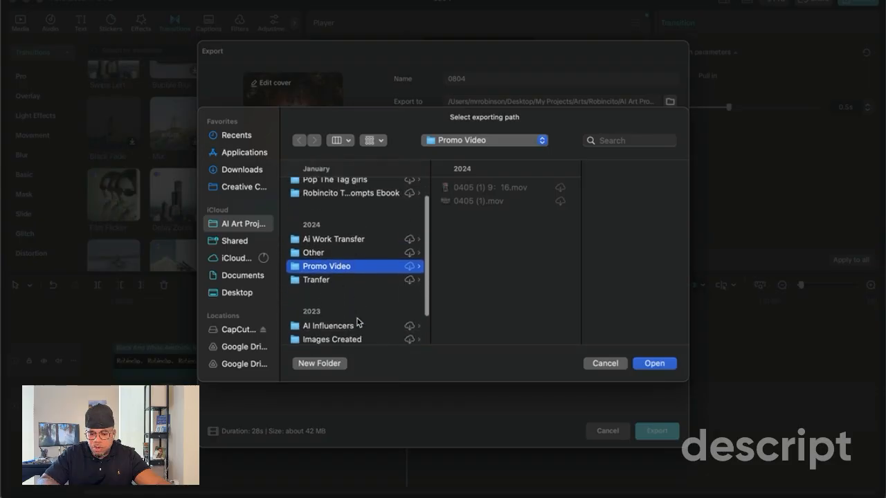
{"action": "scroll", "coordinate": [355, 289], "scroll_direction": "down", "scroll_amount": 3}
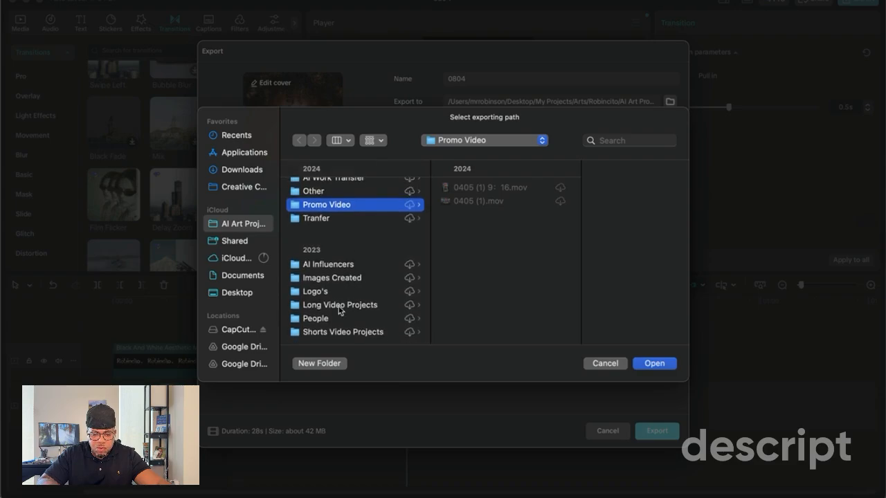
{"action": "left_click", "coordinate": [337, 334]}
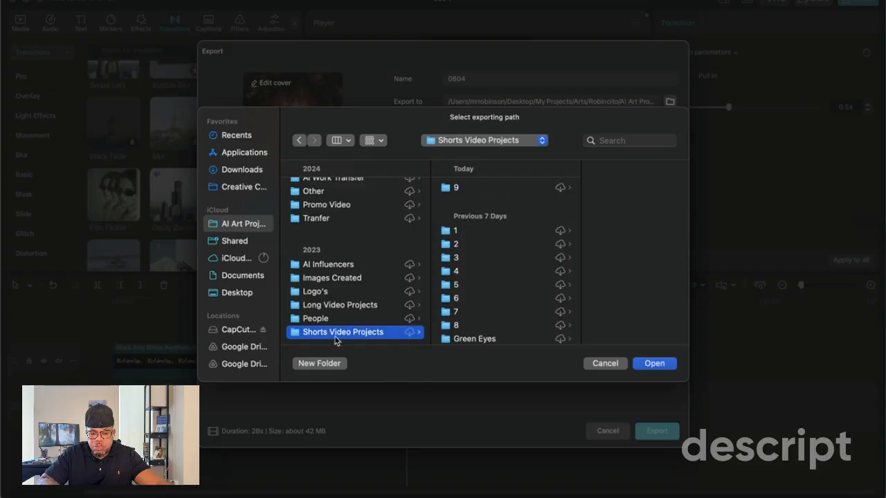
Create a folder named 10 inside Shorts Video Projects, use it as the export destination and export the video
{"action": "left_click", "coordinate": [330, 366]}
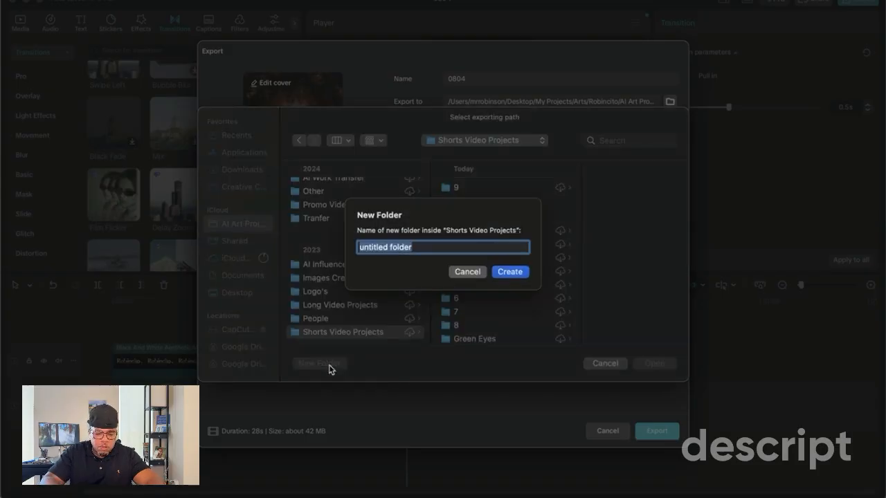
{"action": "type", "text": "10"}
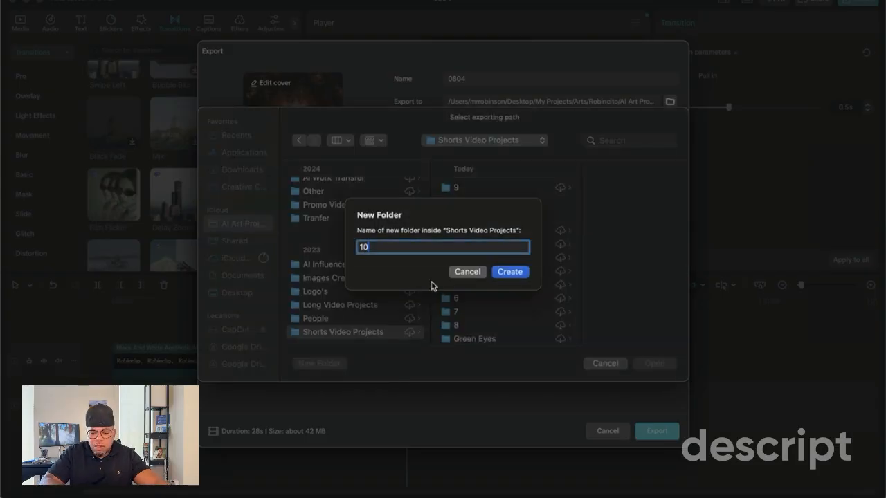
{"action": "left_click", "coordinate": [506, 273]}
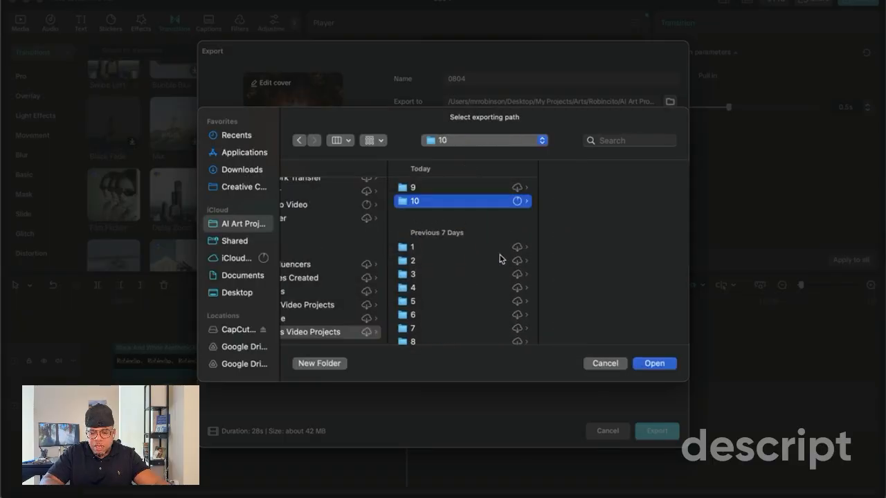
{"action": "left_click", "coordinate": [653, 364]}
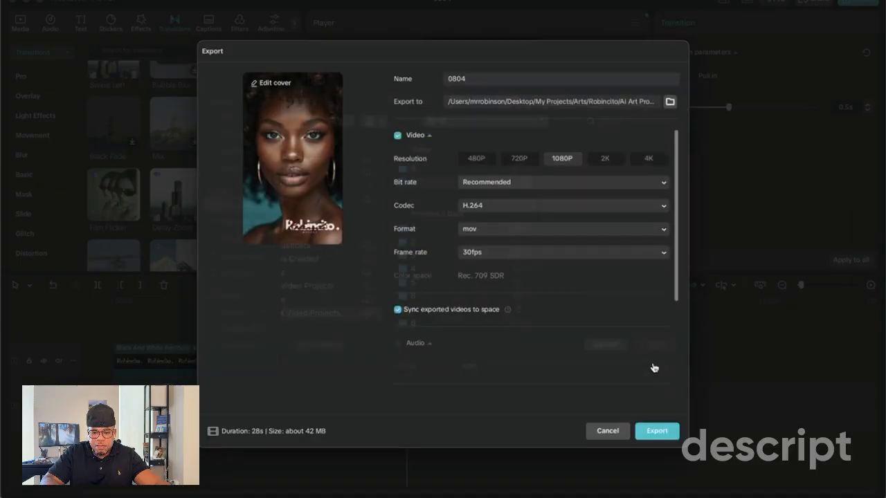
{"action": "left_click", "coordinate": [654, 437]}
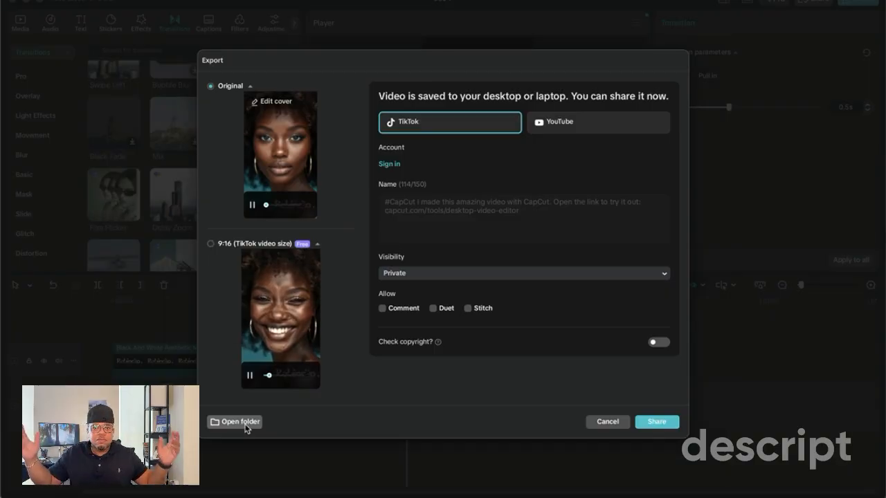
Show the exported video in its folder and open 0804.mov for playback
{"action": "left_click", "coordinate": [240, 422]}
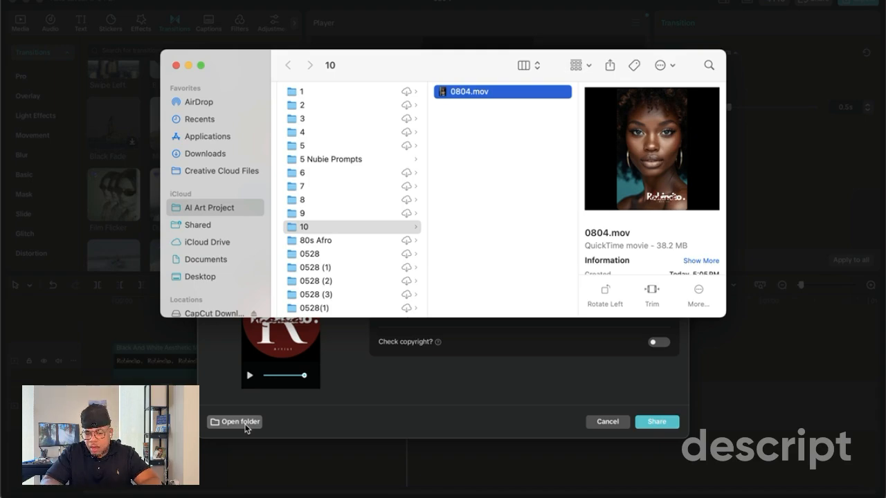
{"action": "right_click", "coordinate": [505, 97]}
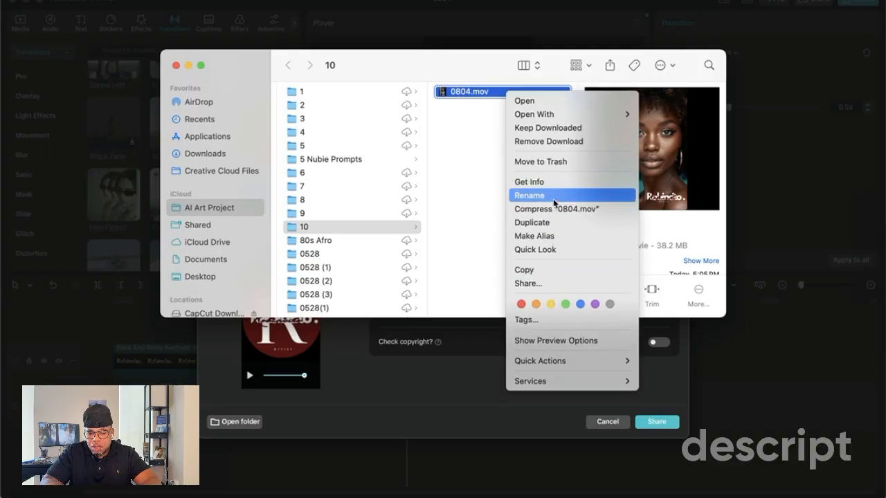
{"action": "left_click", "coordinate": [485, 97]}
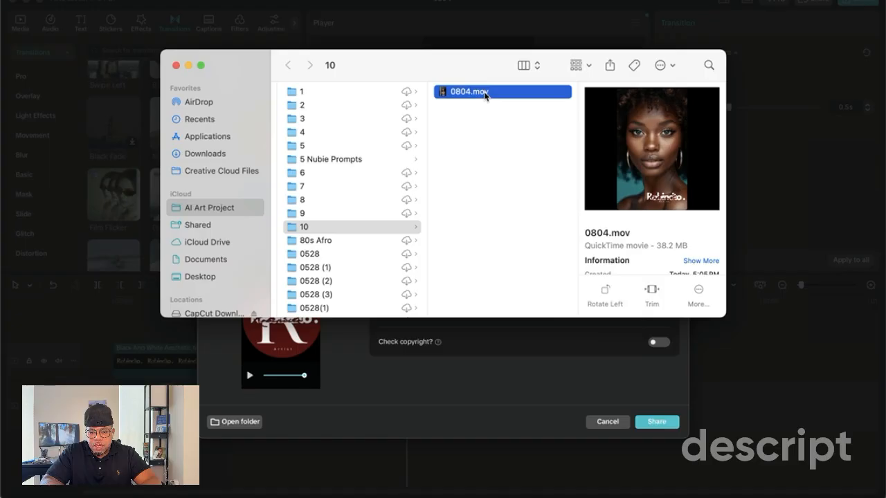
{"action": "double_click", "coordinate": [484, 97]}
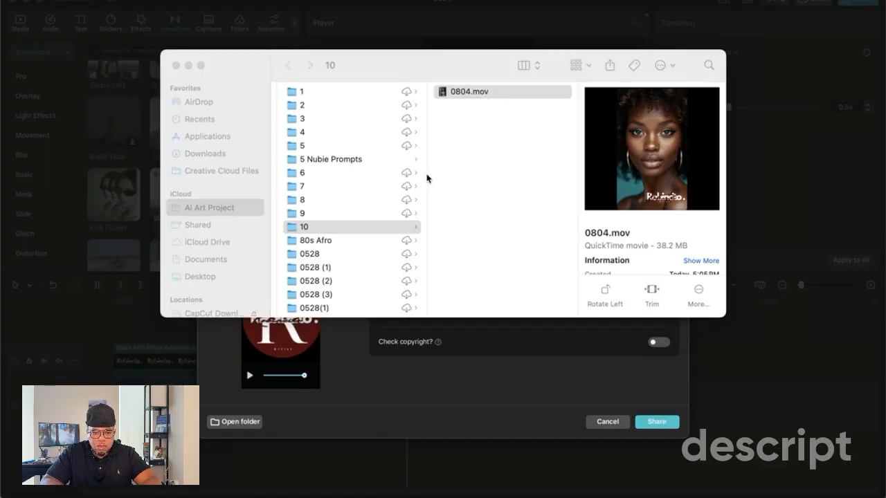